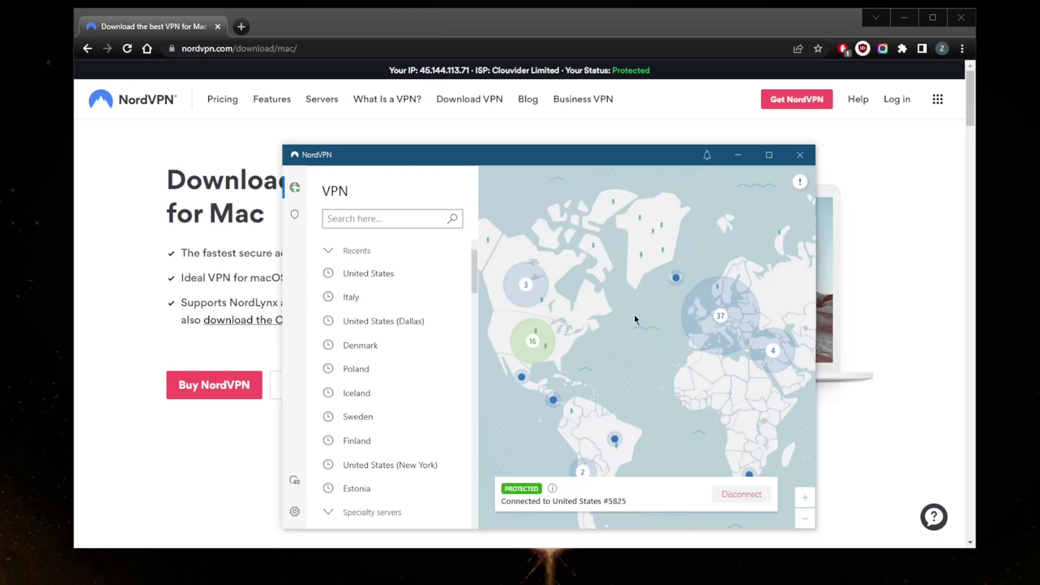
- Disconnect from the United States server and dismiss the speed rating prompt
{"action": "left_click", "coordinate": [749, 499]}
{"action": "left_click", "coordinate": [804, 579]}
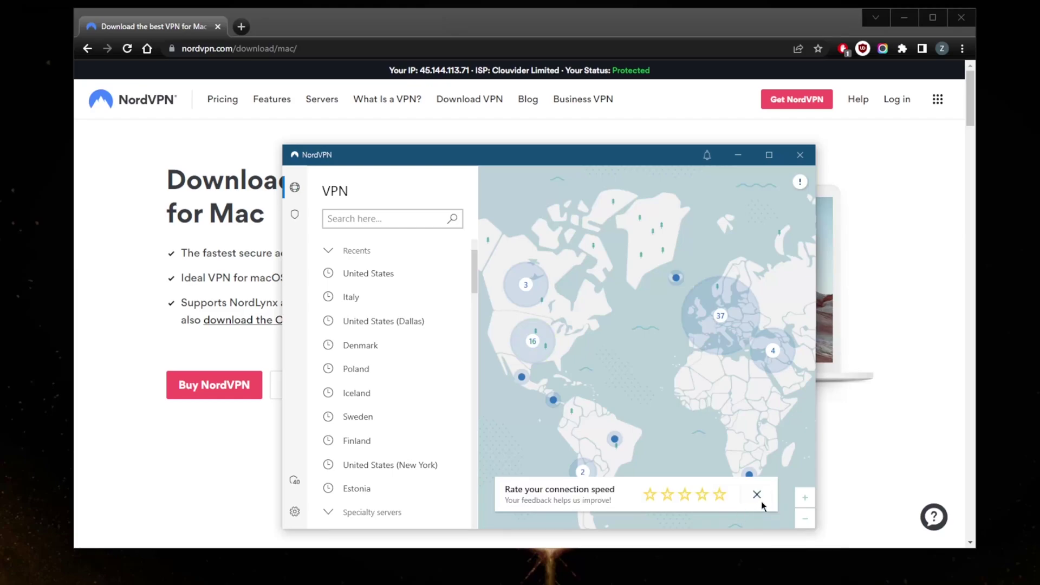
{"action": "left_click", "coordinate": [757, 494]}
{"action": "left_click_drag", "start_coordinate": [639, 383], "coordinate": [626, 352]}
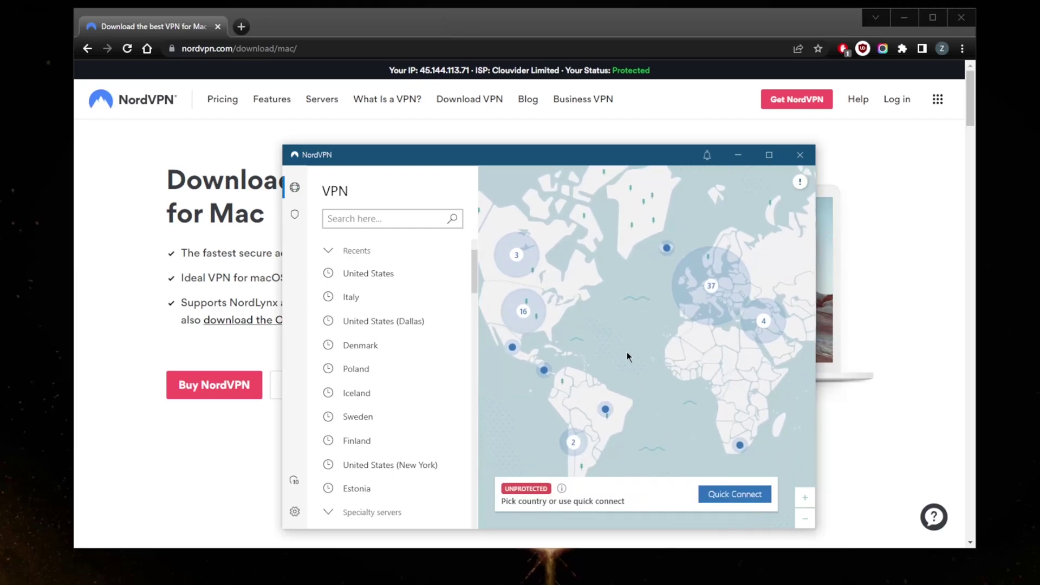
- Quick-connect to Israel #33, then disconnect again and dismiss the rating prompt
{"action": "left_click", "coordinate": [744, 495]}
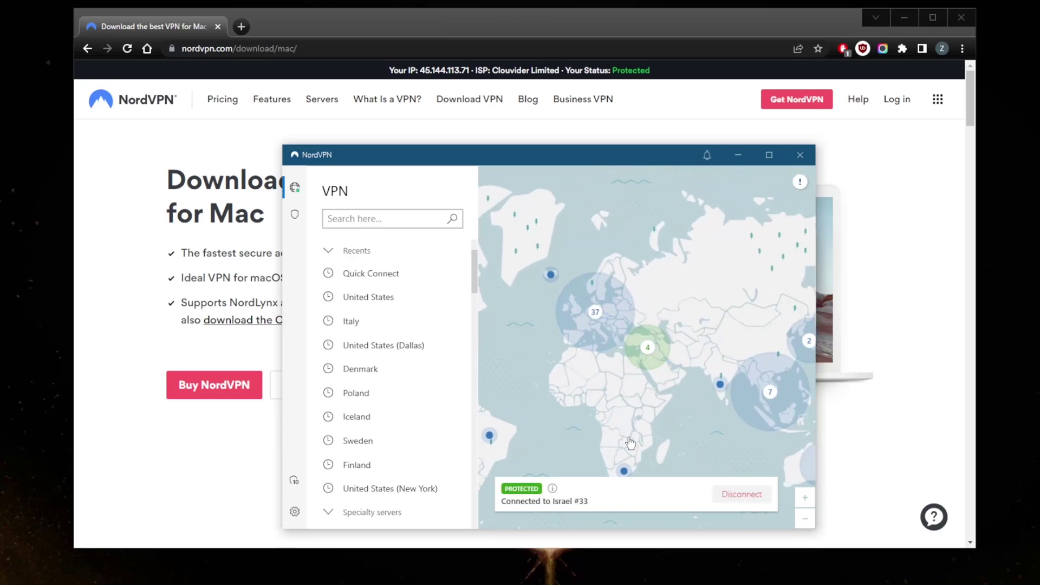
{"action": "left_click", "coordinate": [743, 494]}
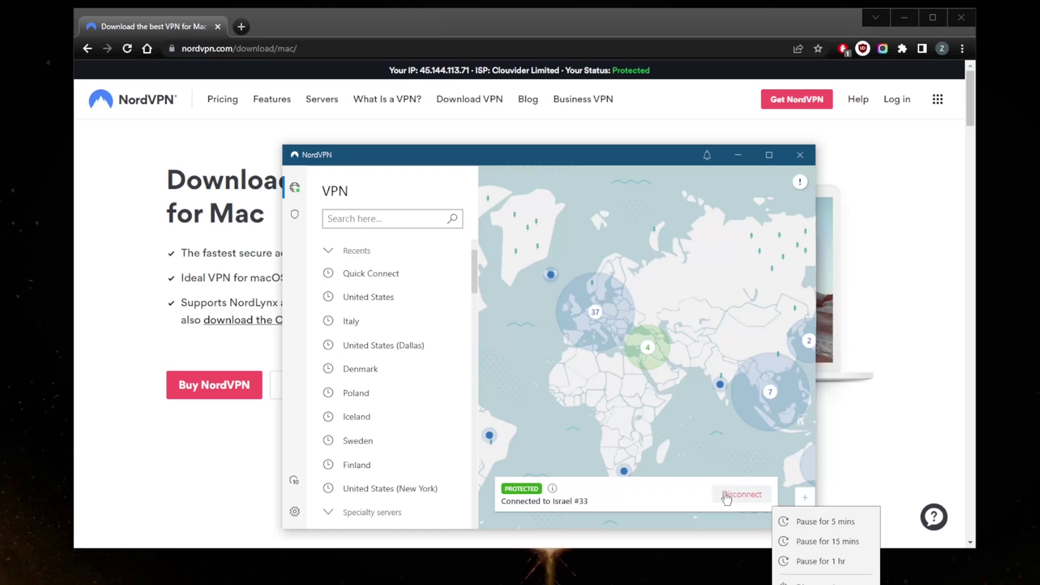
{"action": "left_click", "coordinate": [818, 583]}
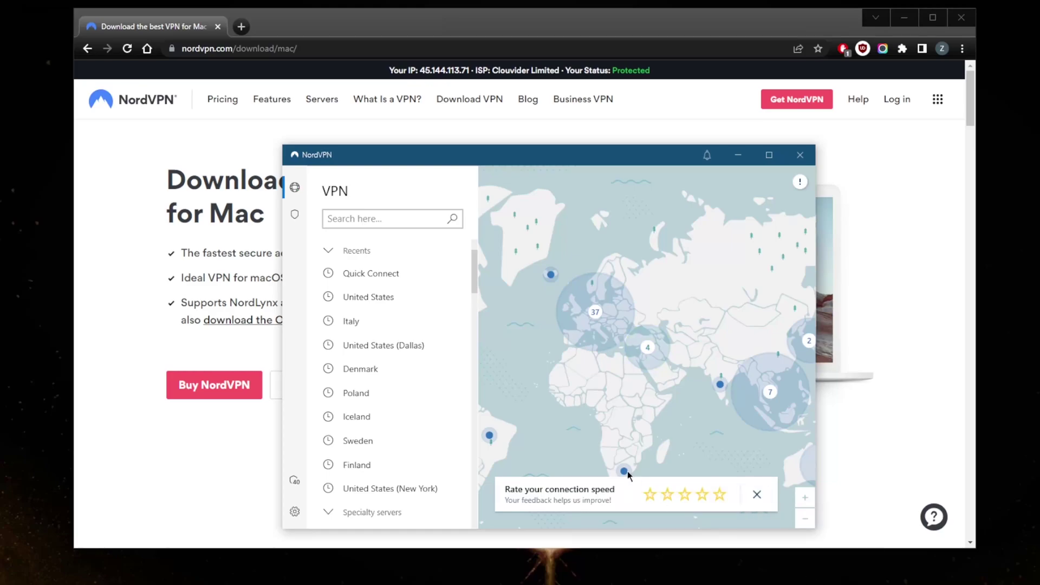
{"action": "left_click", "coordinate": [757, 494]}
{"action": "left_click_drag", "start_coordinate": [596, 425], "coordinate": [687, 366]}
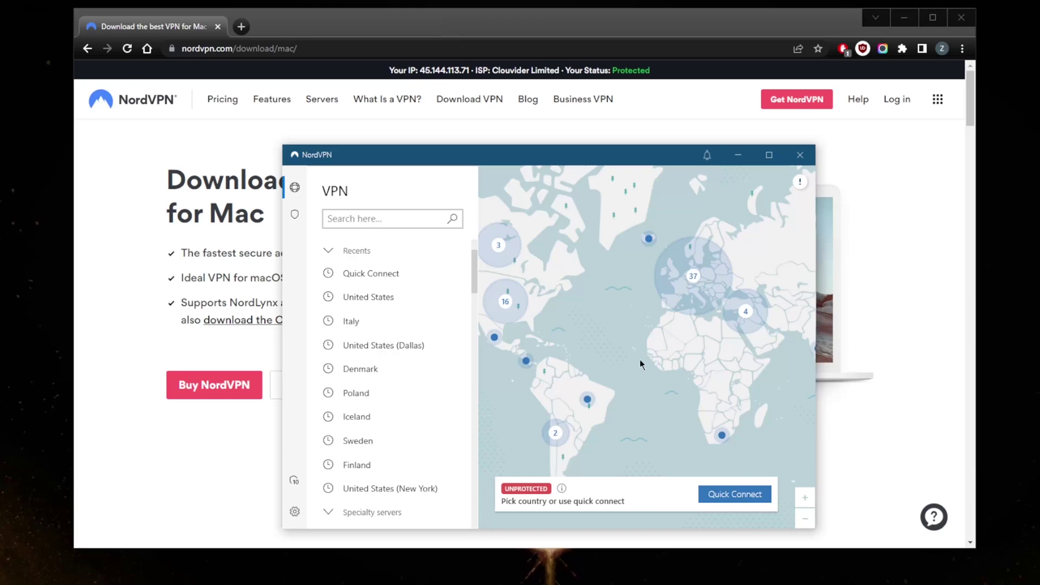
{"action": "scroll", "coordinate": [439, 457], "scroll_direction": "down", "scroll_amount": 3}
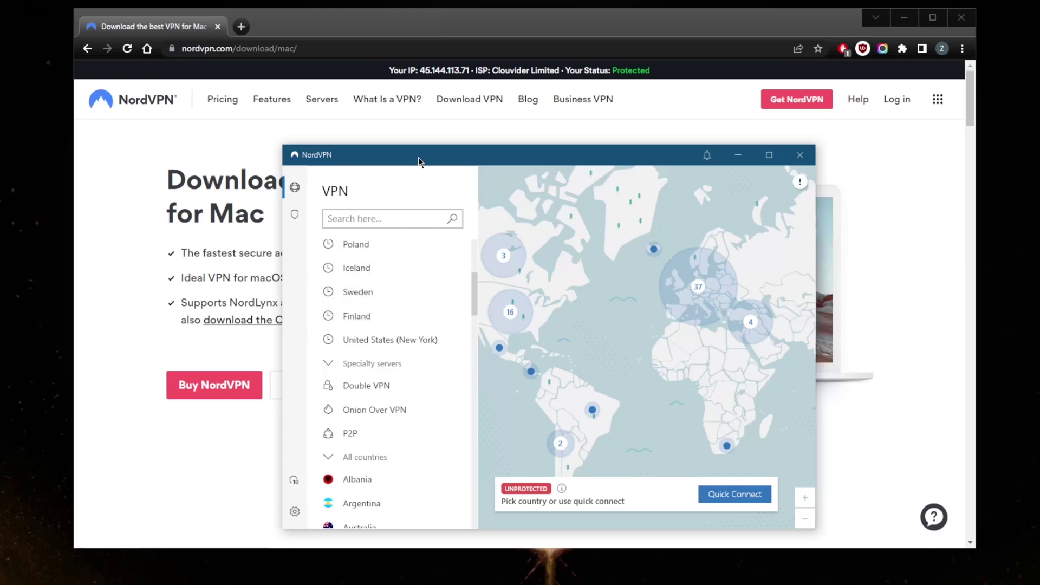
{"action": "left_click", "coordinate": [551, 136]}
{"action": "scroll", "coordinate": [385, 441], "scroll_direction": "down", "scroll_amount": 2}
{"action": "scroll", "coordinate": [385, 439], "scroll_direction": "up", "scroll_amount": 5}
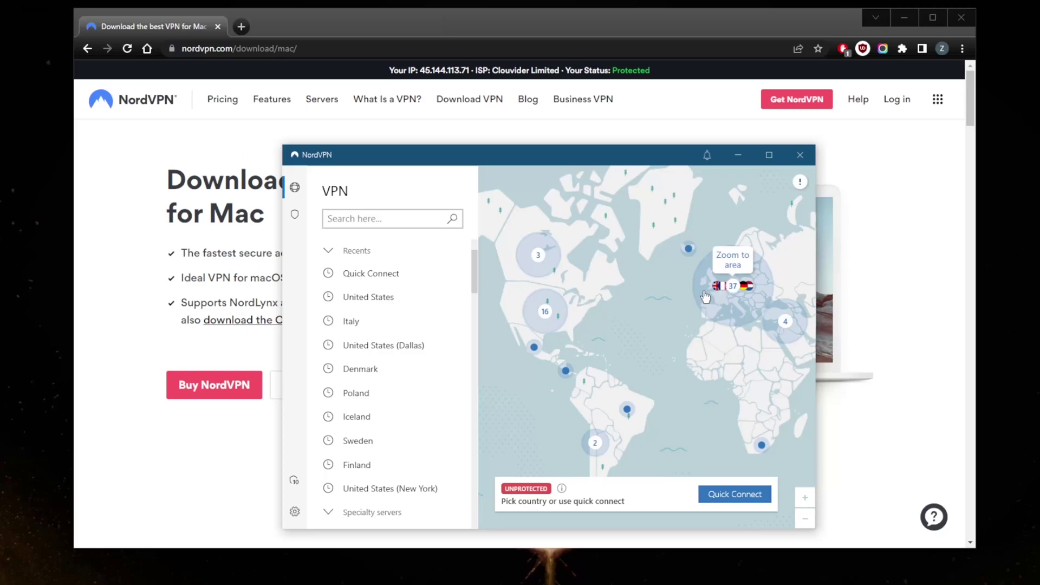
- Open Settings and browse the VPN protocol list repeatedly, keeping NordLynx (Recommended)
{"action": "left_click", "coordinate": [295, 512]}
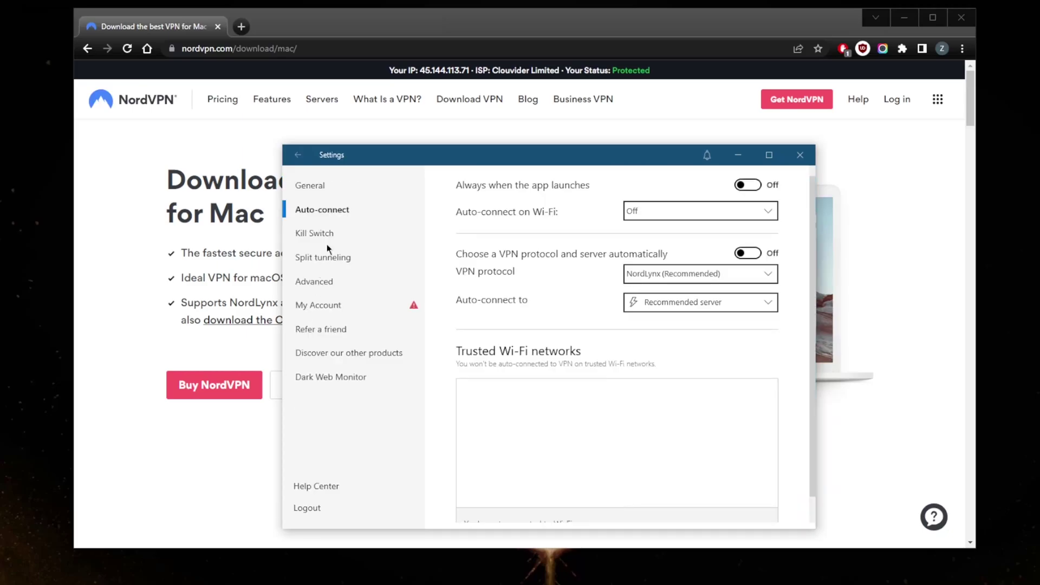
{"action": "left_click", "coordinate": [645, 274]}
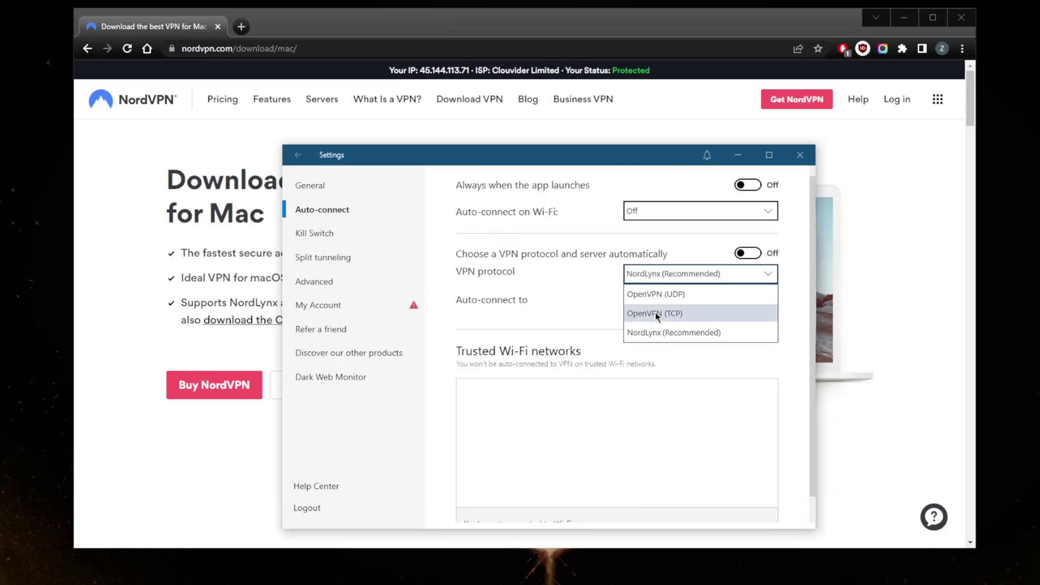
{"action": "left_click", "coordinate": [655, 332]}
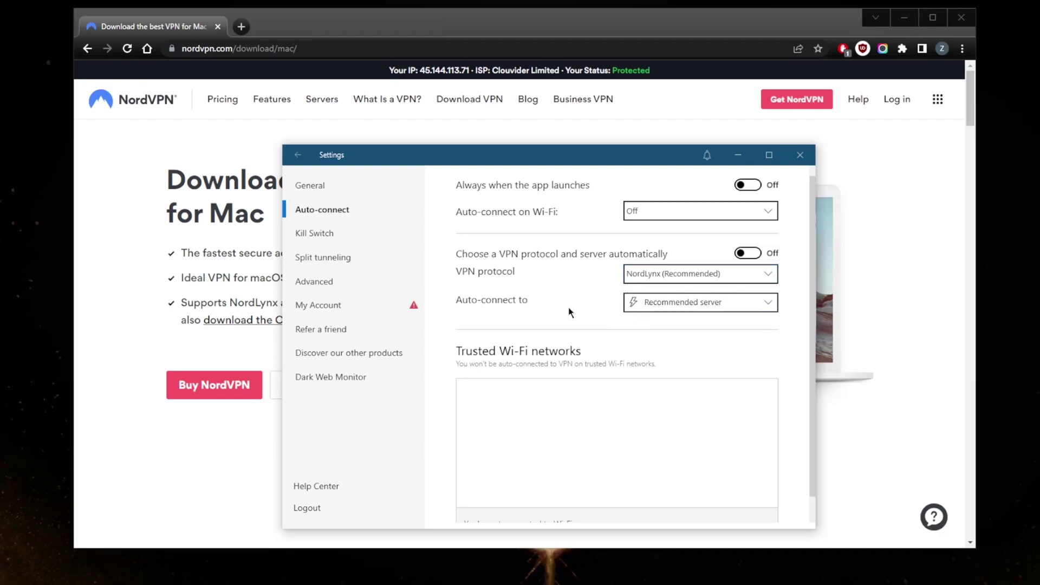
{"action": "left_click", "coordinate": [653, 276]}
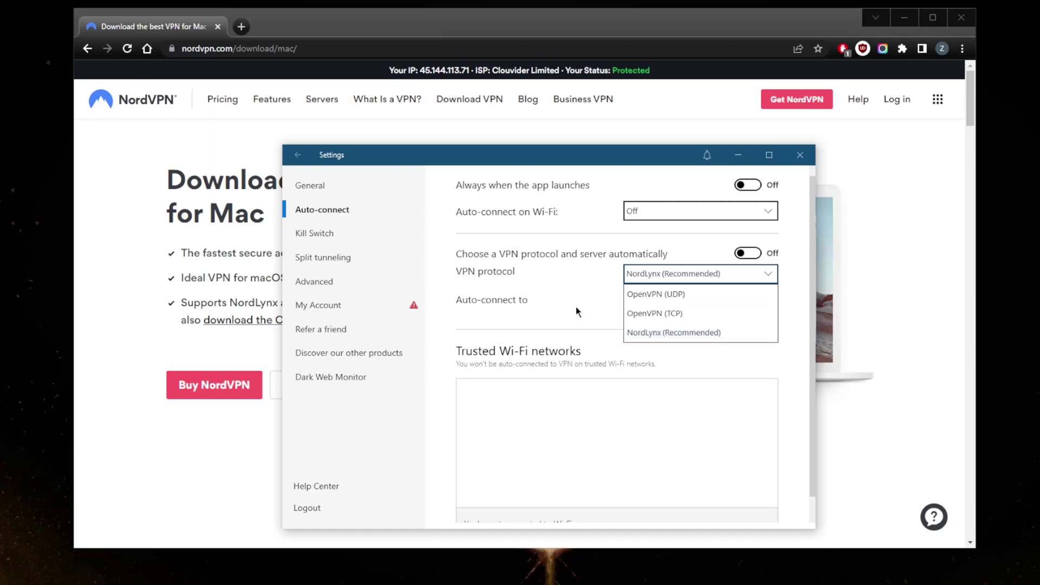
{"action": "left_click", "coordinate": [618, 321]}
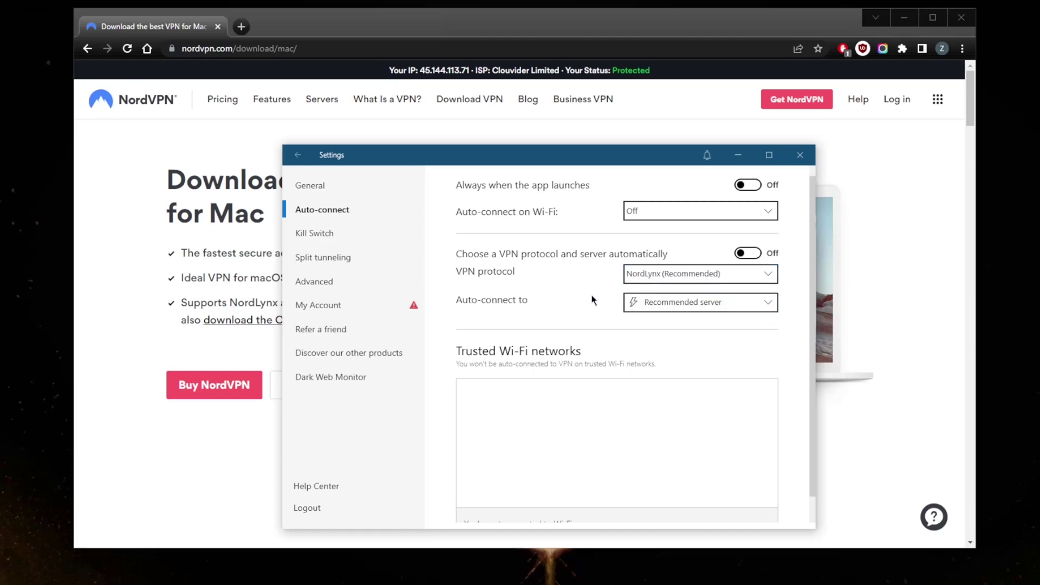
{"action": "left_click", "coordinate": [649, 281]}
{"action": "left_click", "coordinate": [594, 293]}
{"action": "left_click", "coordinate": [639, 281]}
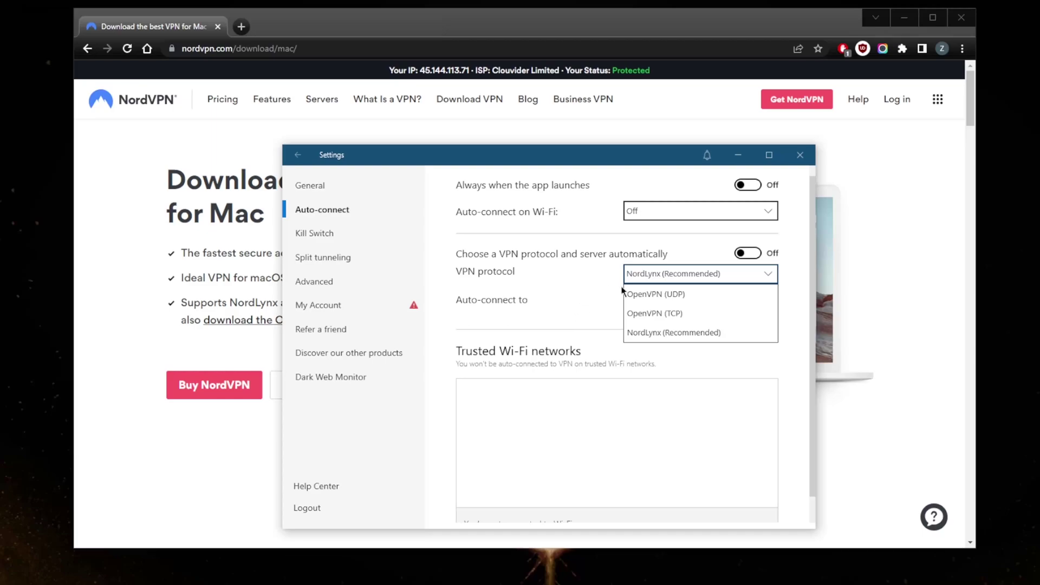
{"action": "left_click", "coordinate": [666, 277]}
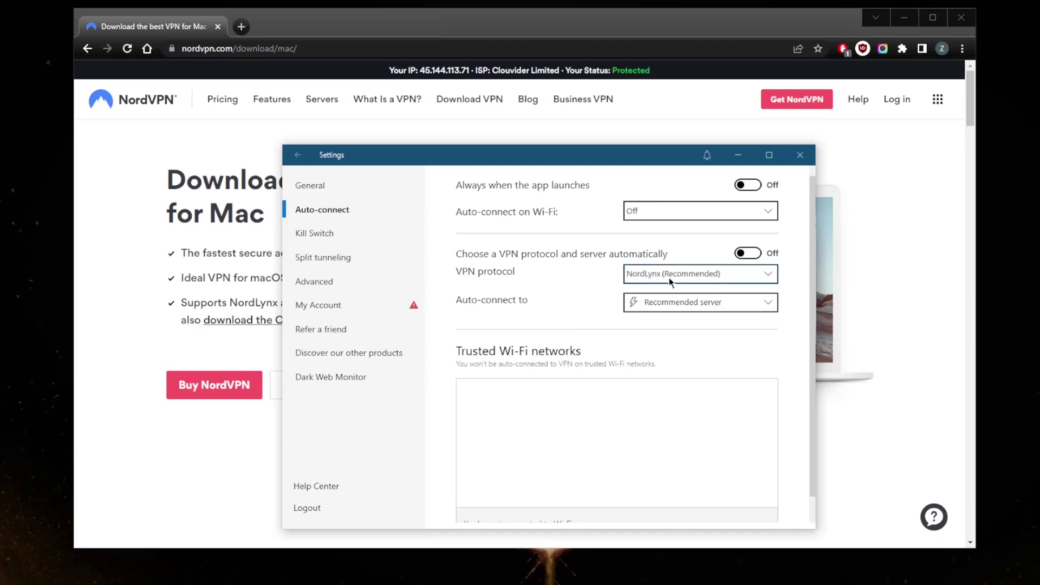
{"action": "left_click", "coordinate": [671, 279]}
{"action": "left_click", "coordinate": [598, 301]}
- Check the protocol list once more, keeping NordLynx, then go to the Advanced settings page
{"action": "left_click", "coordinate": [670, 281]}
{"action": "left_click", "coordinate": [586, 303]}
{"action": "left_click", "coordinate": [328, 282]}
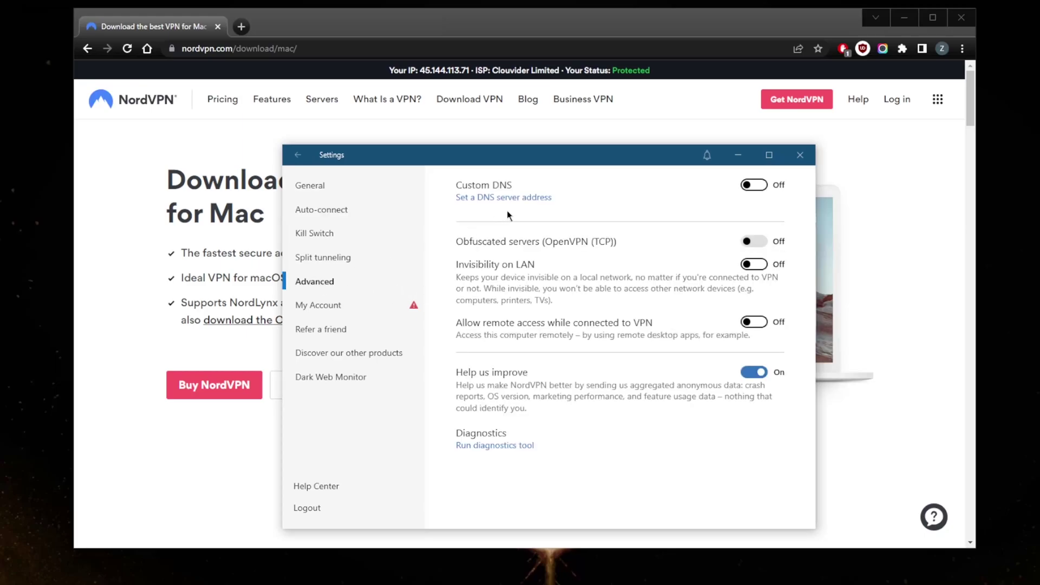
{"action": "left_click", "coordinate": [245, 208]}
- Switch split tunneling Off, then bring up the Kill Switch settings page
{"action": "left_click", "coordinate": [328, 260]}
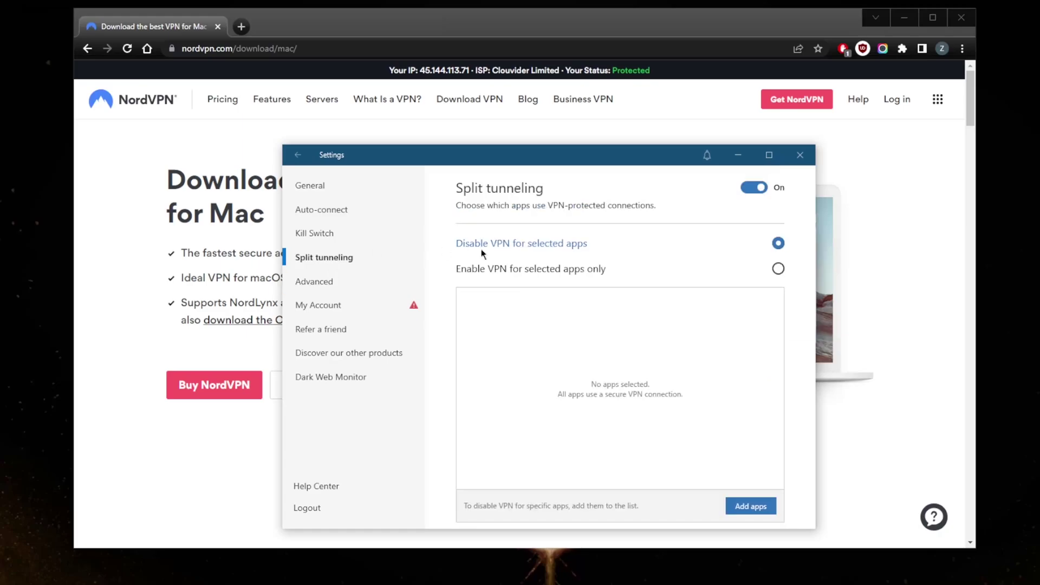
{"action": "left_click", "coordinate": [754, 188]}
{"action": "left_click", "coordinate": [754, 188]}
{"action": "left_click", "coordinate": [751, 189]}
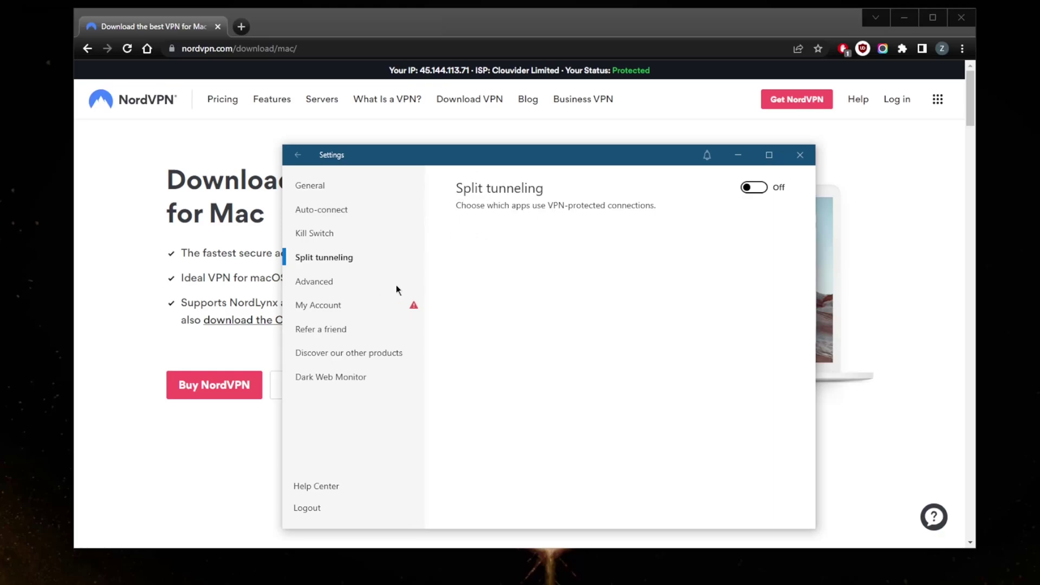
{"action": "left_click", "coordinate": [317, 234]}
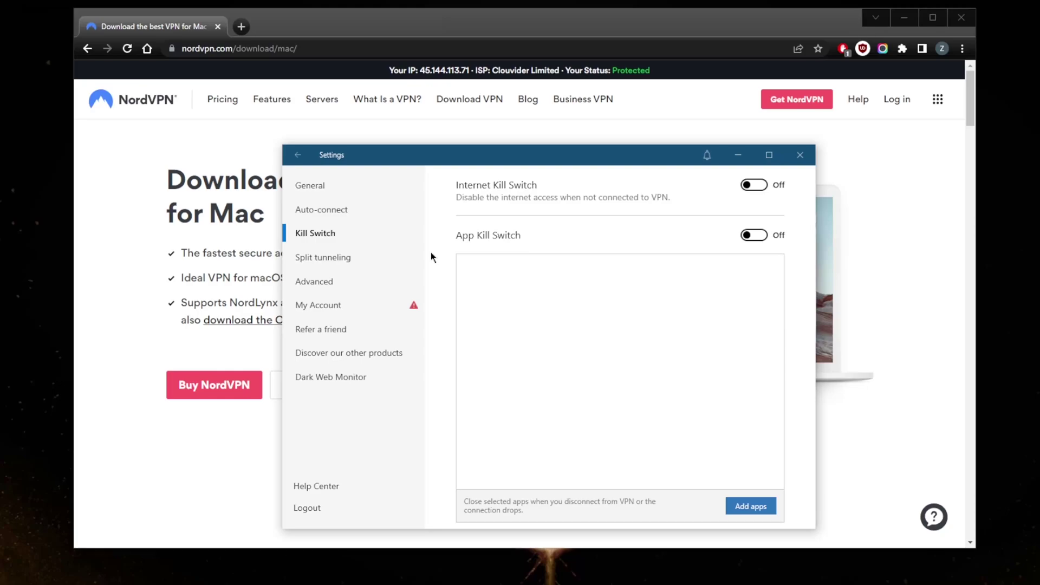
- Pass through Auto-connect and General settings, then return to the main map and scroll the server list
{"action": "left_click", "coordinate": [338, 213]}
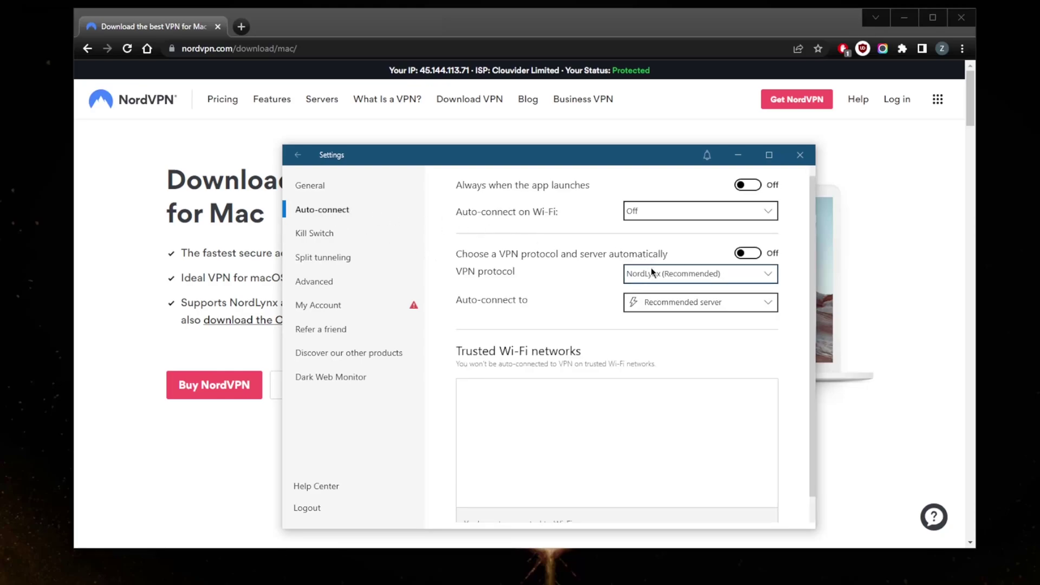
{"action": "left_click", "coordinate": [318, 192]}
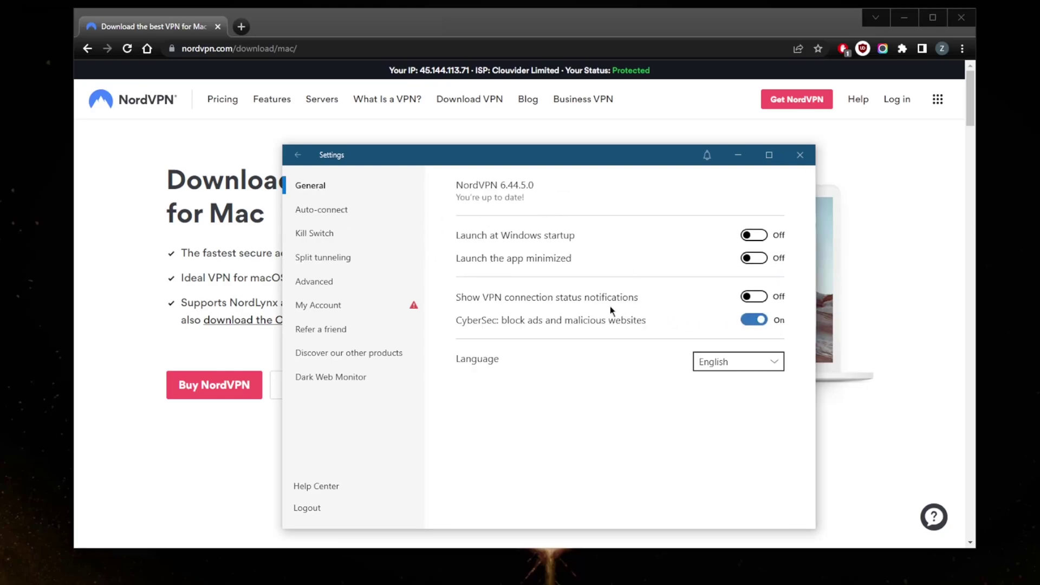
{"action": "left_click", "coordinate": [298, 155]}
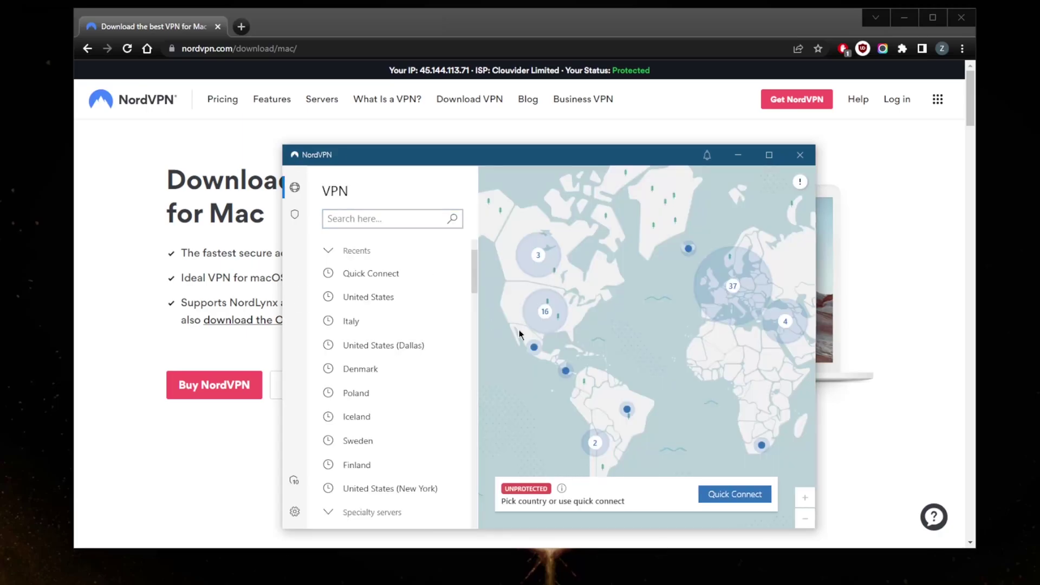
{"action": "scroll", "coordinate": [414, 390], "scroll_direction": "down", "scroll_amount": 2}
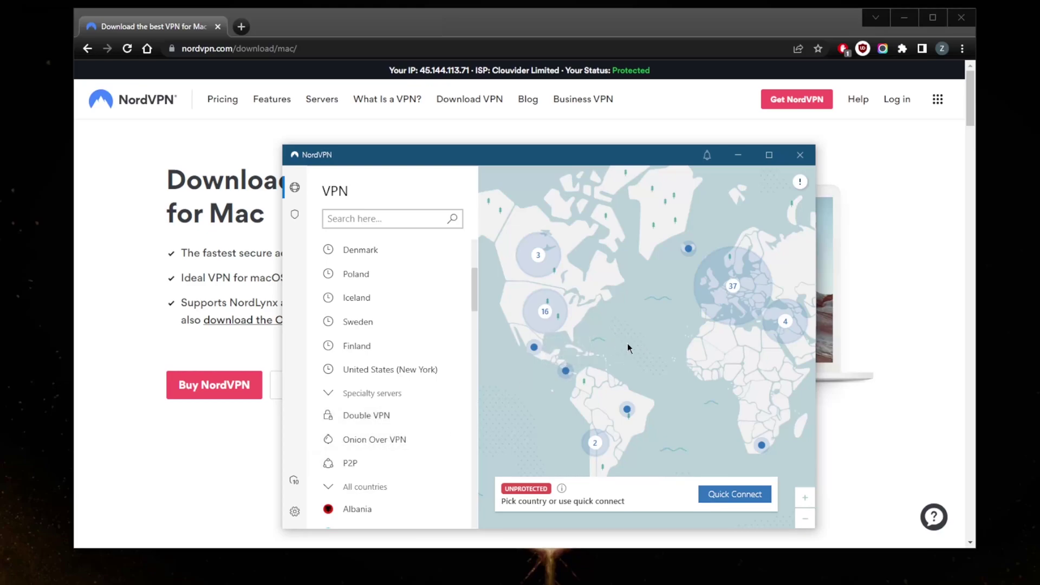
{"action": "mouse_move", "coordinate": [628, 344]}
{"action": "left_mouse_down"}
{"action": "mouse_move", "coordinate": [606, 346]}
{"action": "mouse_move", "coordinate": [624, 347]}
{"action": "left_mouse_up"}
{"action": "mouse_move", "coordinate": [692, 359]}
{"action": "left_mouse_down"}
{"action": "mouse_move", "coordinate": [659, 356]}
{"action": "mouse_move", "coordinate": [702, 357]}
{"action": "left_mouse_up"}
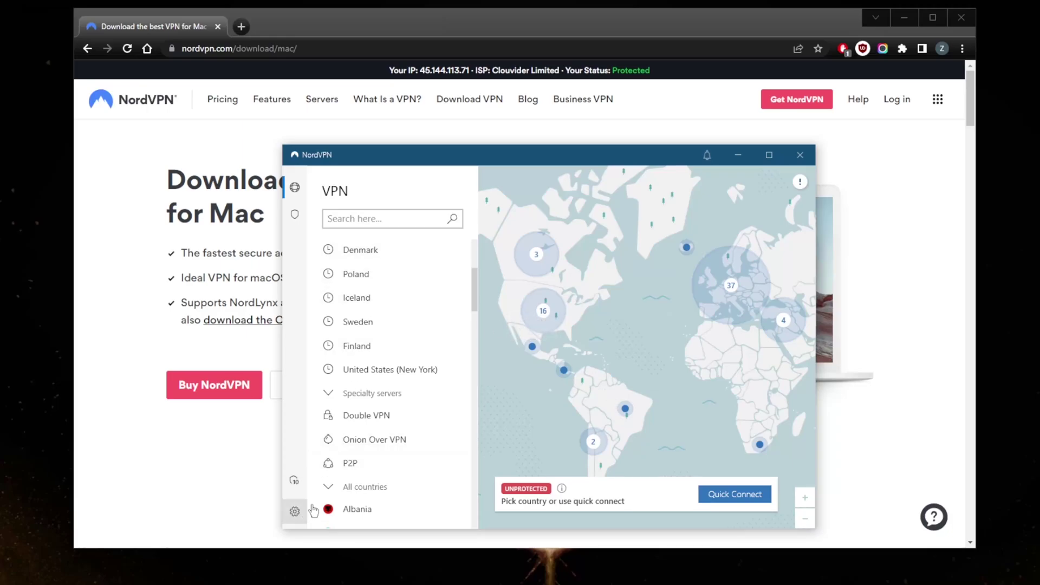
- Turn on the Internet Kill Switch, confirm the warning with Yes, and return to the map
{"action": "left_click", "coordinate": [294, 511]}
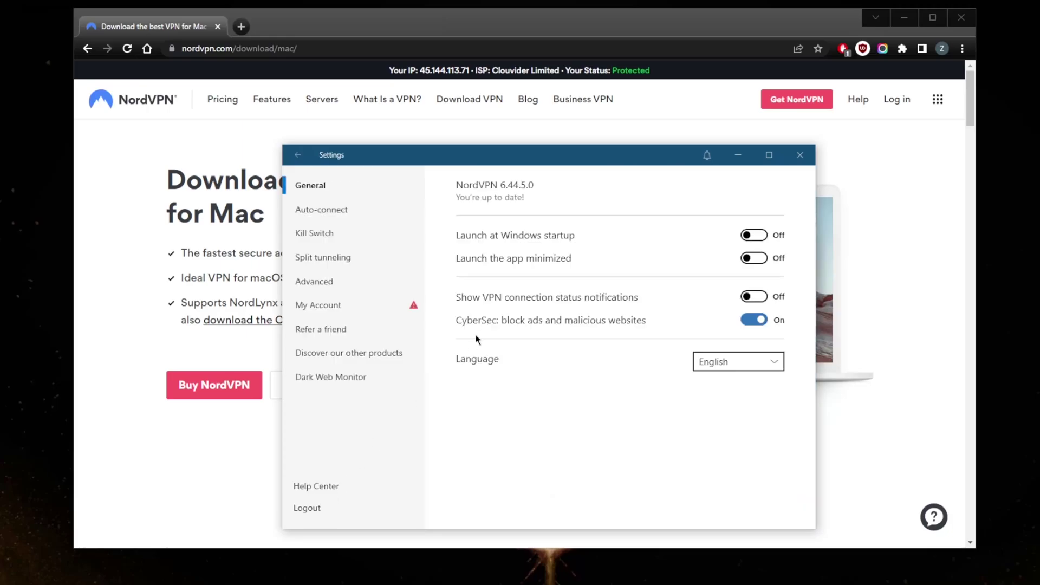
{"action": "left_click", "coordinate": [317, 238]}
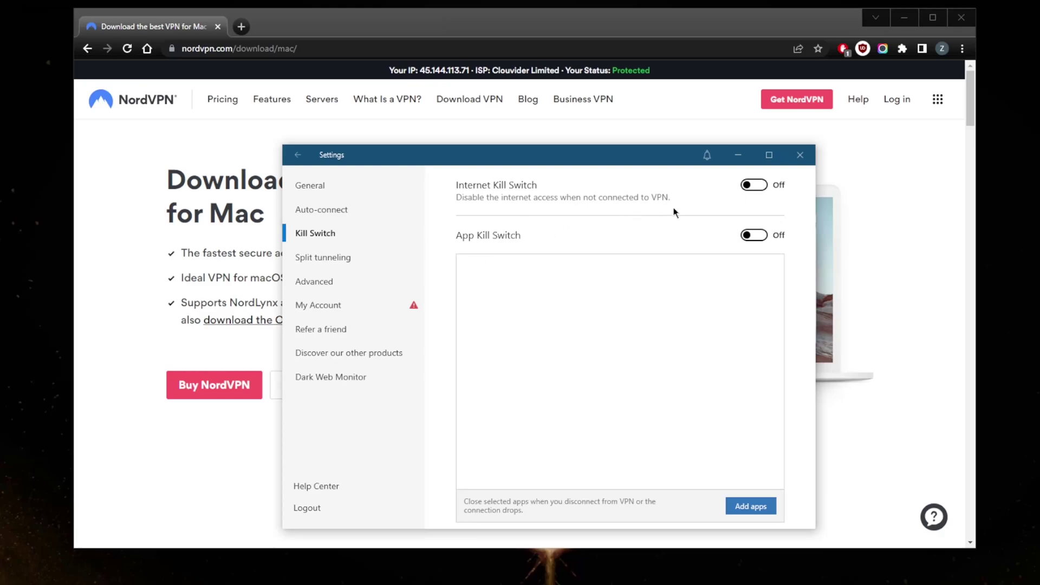
{"action": "left_click", "coordinate": [751, 186]}
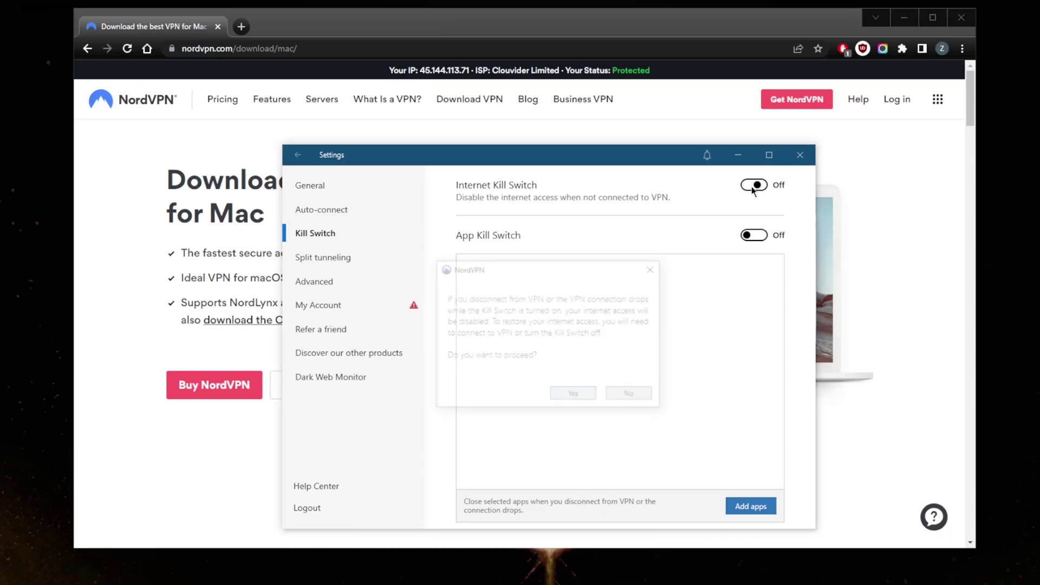
{"action": "left_click", "coordinate": [577, 399]}
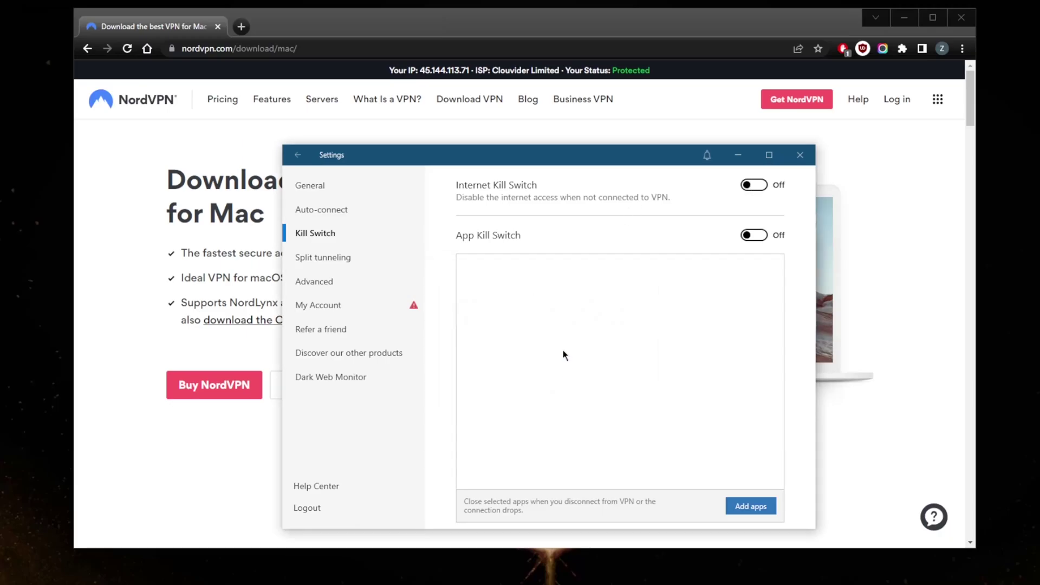
{"action": "left_click", "coordinate": [298, 155]}
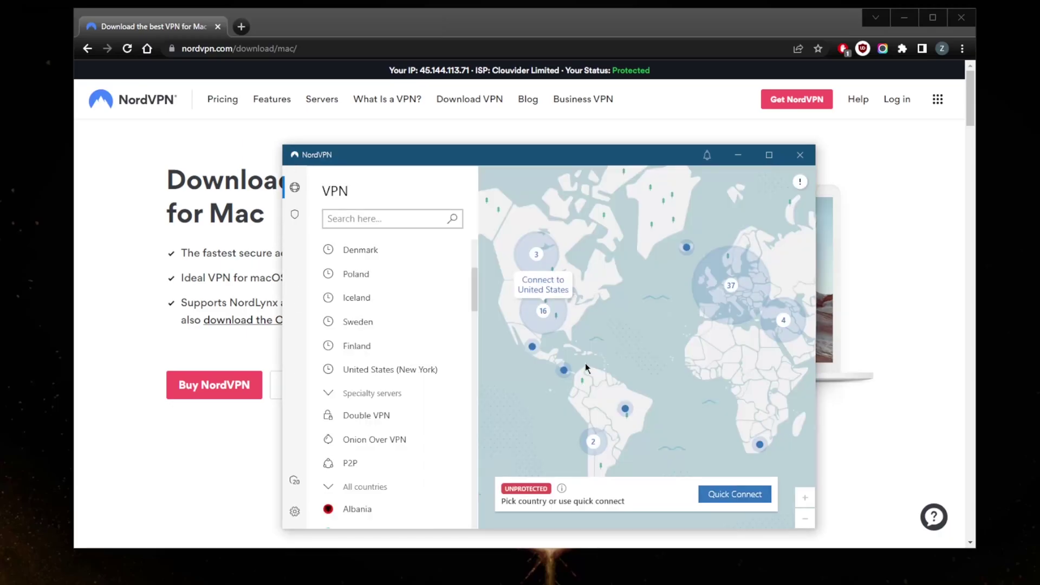
- Look over the Auto-connect settings, then go back to the main server map
{"action": "left_click", "coordinate": [295, 511]}
{"action": "left_click", "coordinate": [319, 215]}
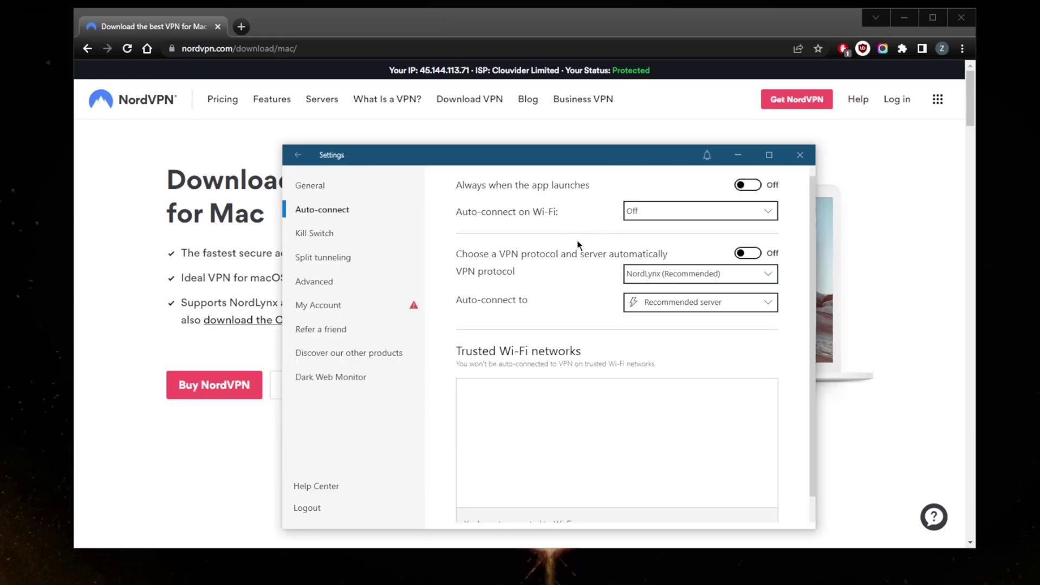
{"action": "left_click", "coordinate": [298, 155]}
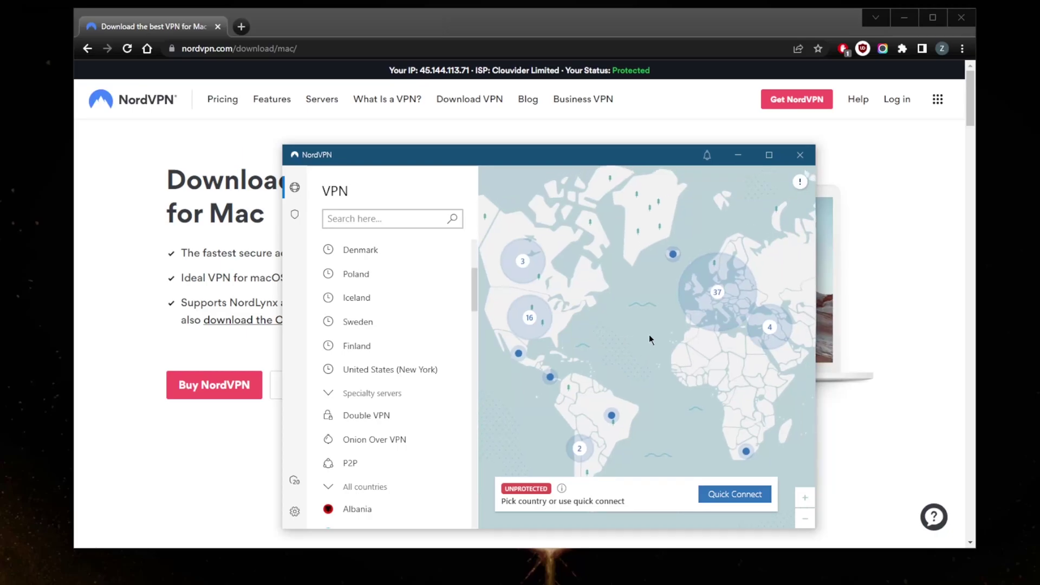
- Zoom and pan the map onto the whole United States and scroll the country list to the bottom
{"action": "scroll", "coordinate": [593, 339], "scroll_direction": "up", "scroll_amount": 4}
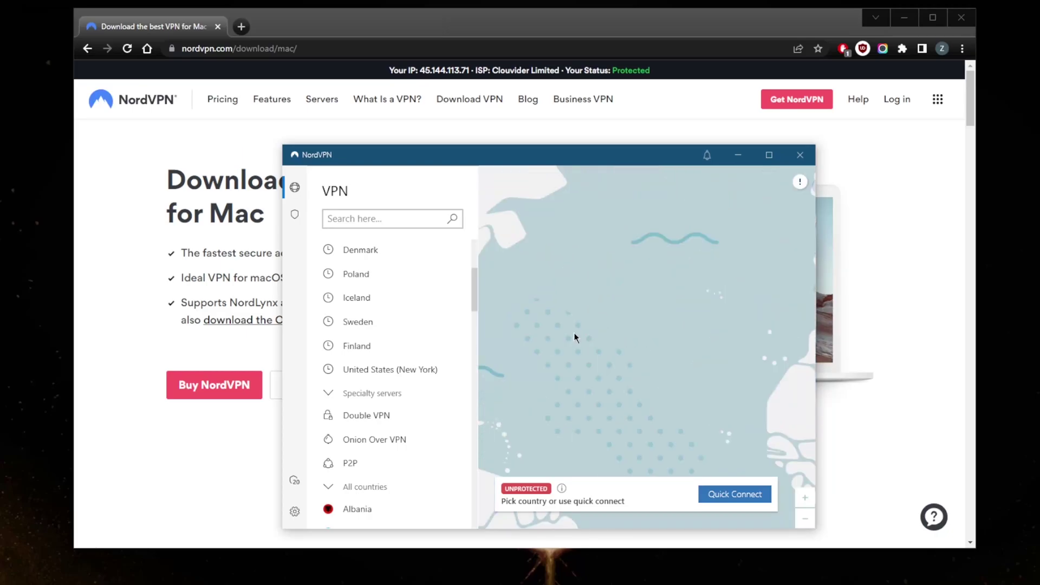
{"action": "left_click_drag", "start_coordinate": [681, 353], "coordinate": [734, 356]}
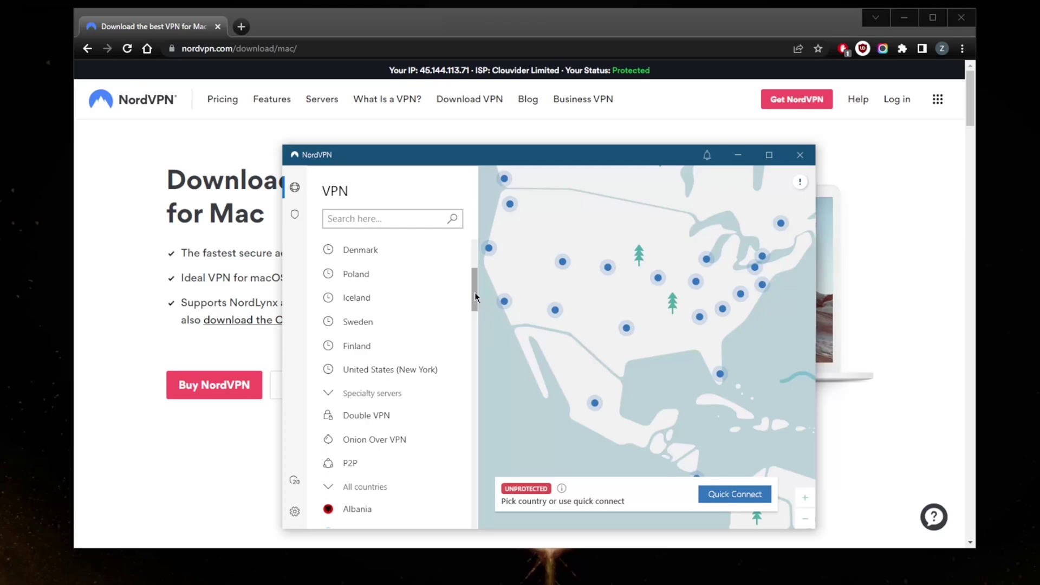
{"action": "left_click_drag", "start_coordinate": [473, 292], "coordinate": [477, 516]}
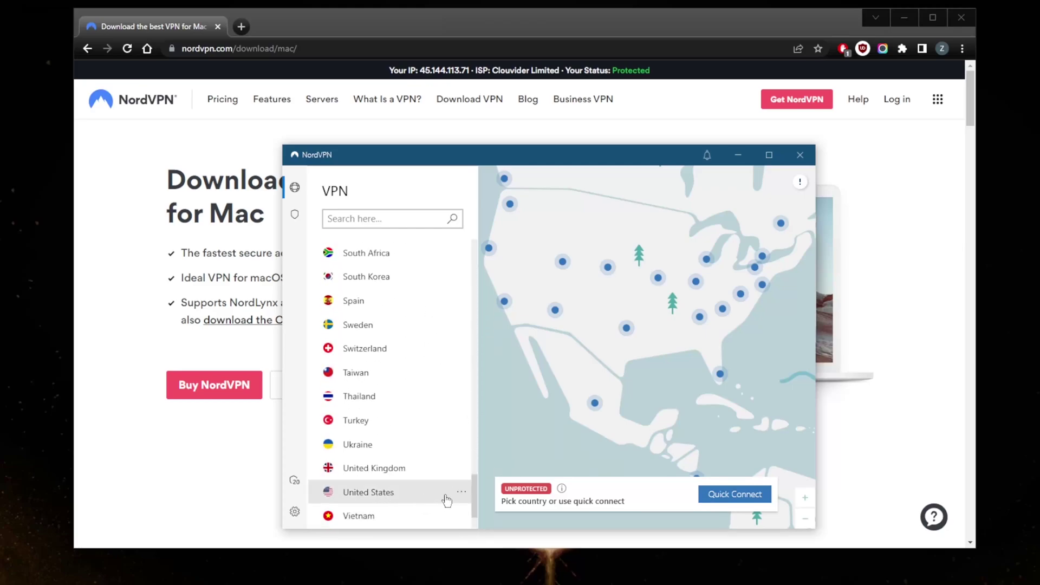
{"action": "left_click", "coordinate": [460, 495]}
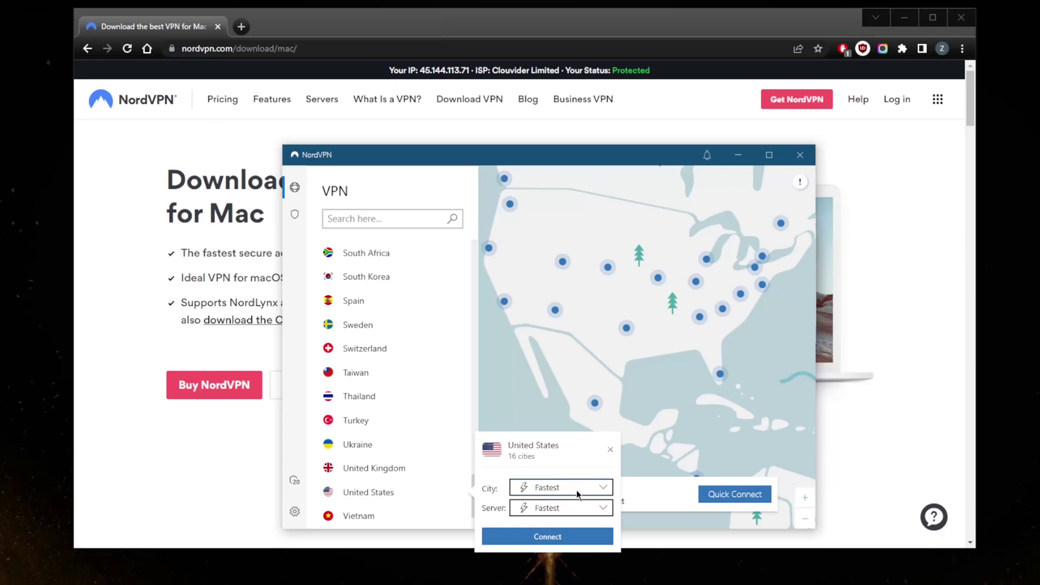
{"action": "left_click", "coordinate": [577, 494]}
{"action": "scroll", "coordinate": [576, 417], "scroll_direction": "down", "scroll_amount": 1}
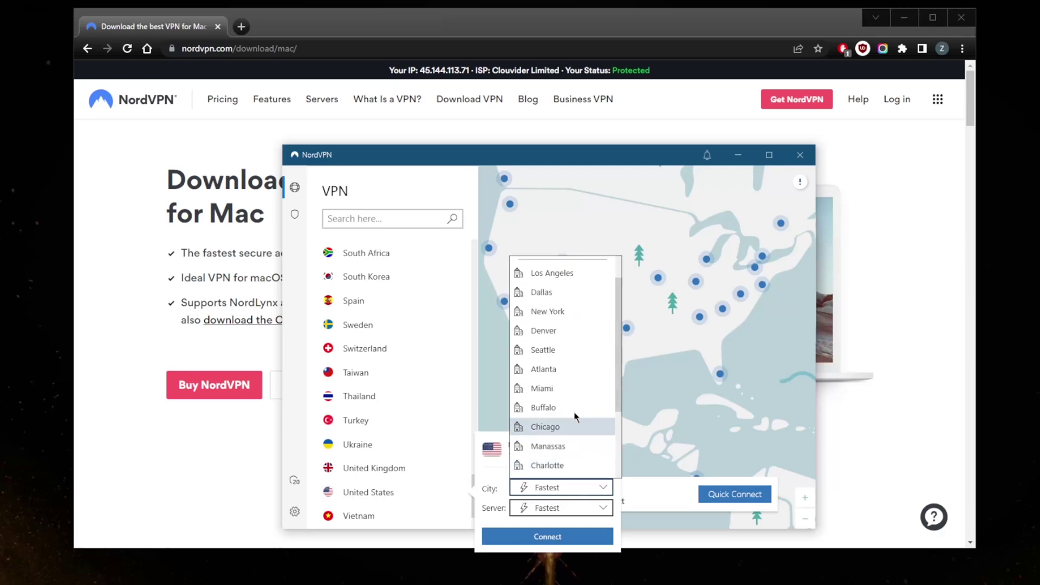
{"action": "left_click", "coordinate": [558, 314]}
{"action": "left_click", "coordinate": [601, 508]}
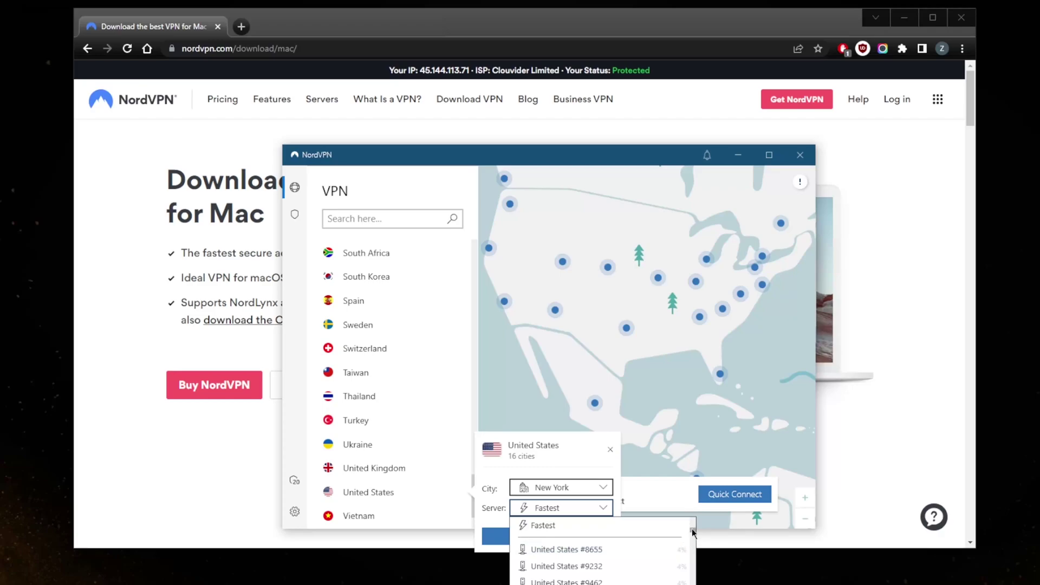
{"action": "left_click_drag", "start_coordinate": [692, 530], "coordinate": [692, 565]}
{"action": "left_click", "coordinate": [571, 490]}
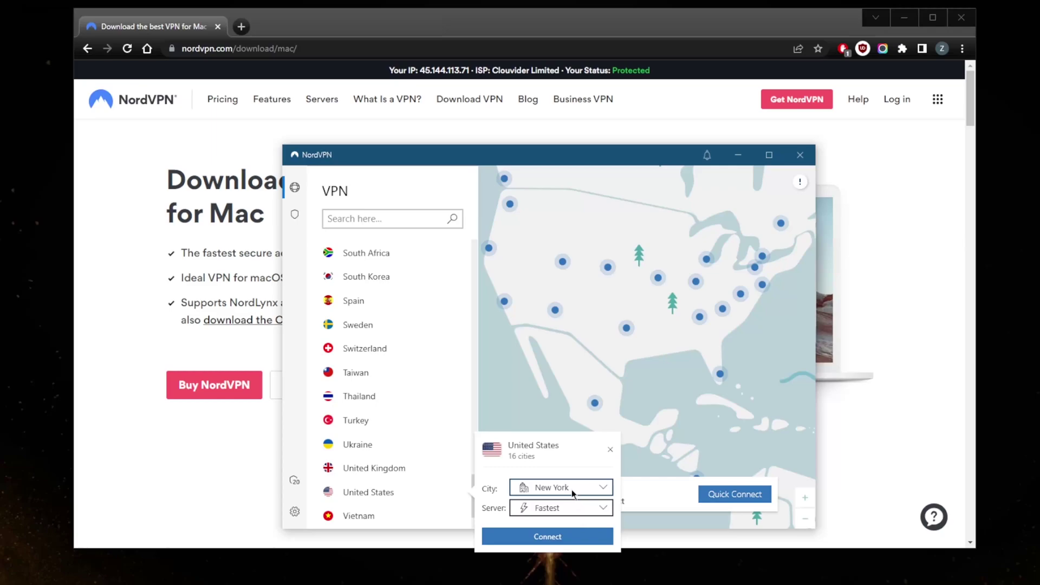
{"action": "left_click", "coordinate": [574, 493]}
{"action": "scroll", "coordinate": [565, 401], "scroll_direction": "up", "scroll_amount": 3}
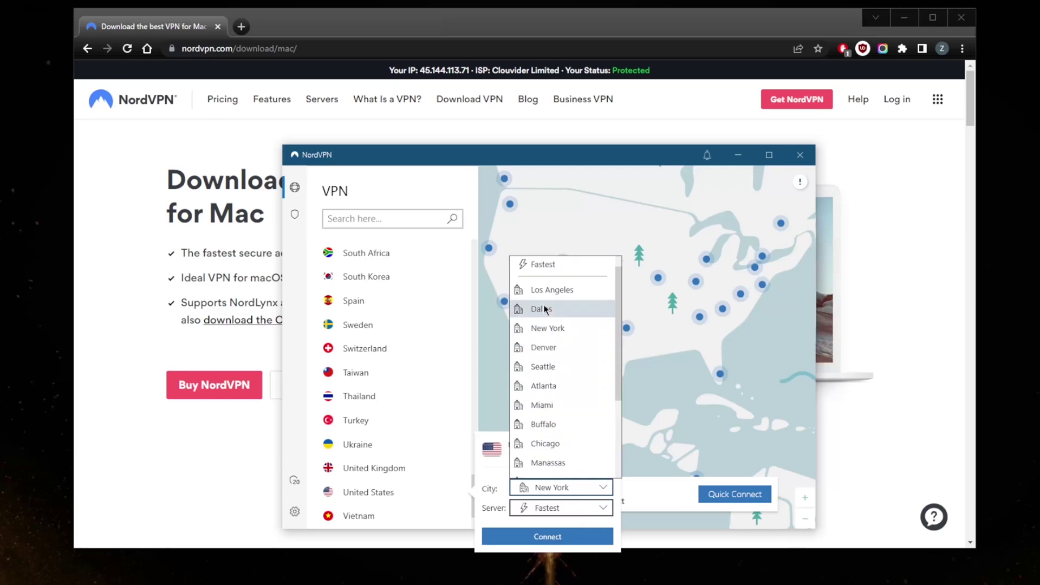
{"action": "left_click", "coordinate": [564, 401]}
{"action": "left_click", "coordinate": [590, 511]}
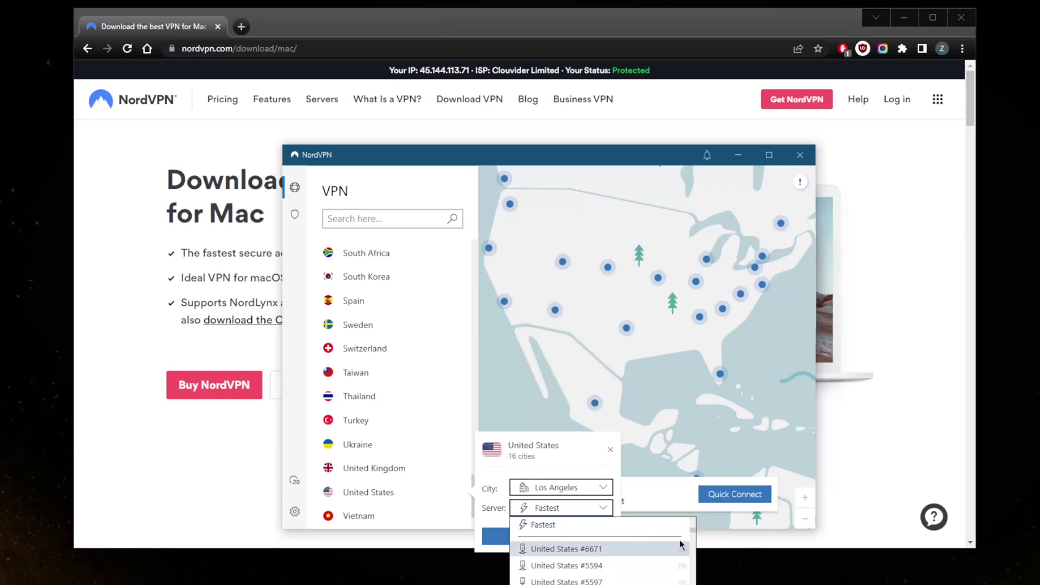
{"action": "left_click_drag", "start_coordinate": [692, 532], "coordinate": [694, 582]}
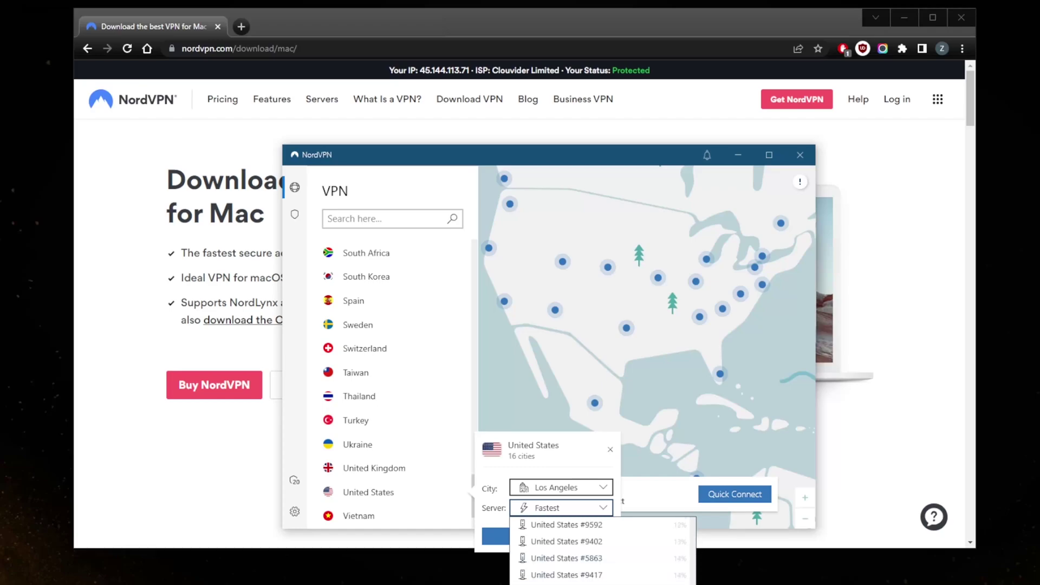
{"action": "scroll", "coordinate": [601, 552], "scroll_direction": "up", "scroll_amount": 5}
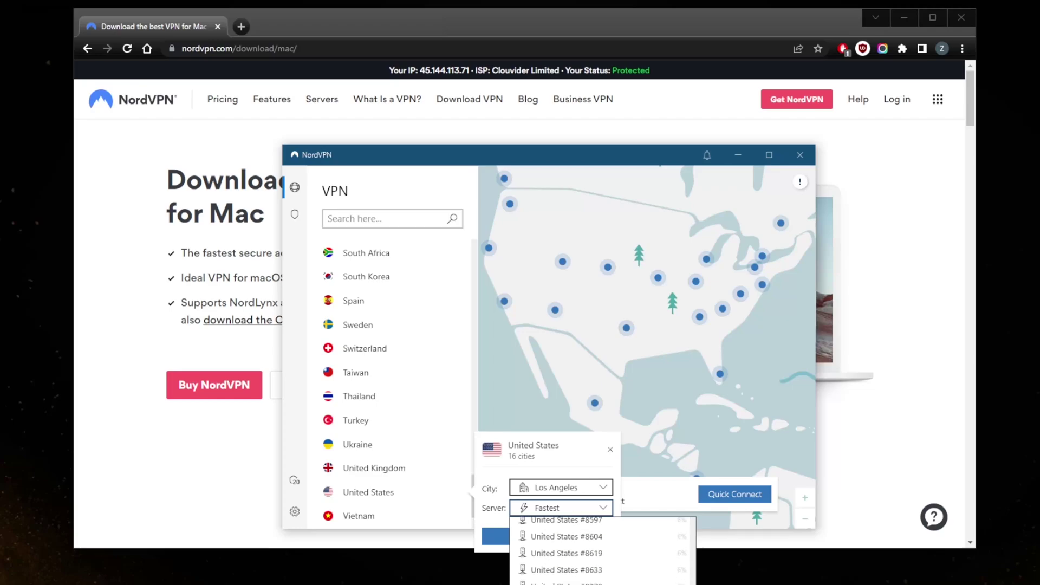
{"action": "left_click", "coordinate": [530, 392]}
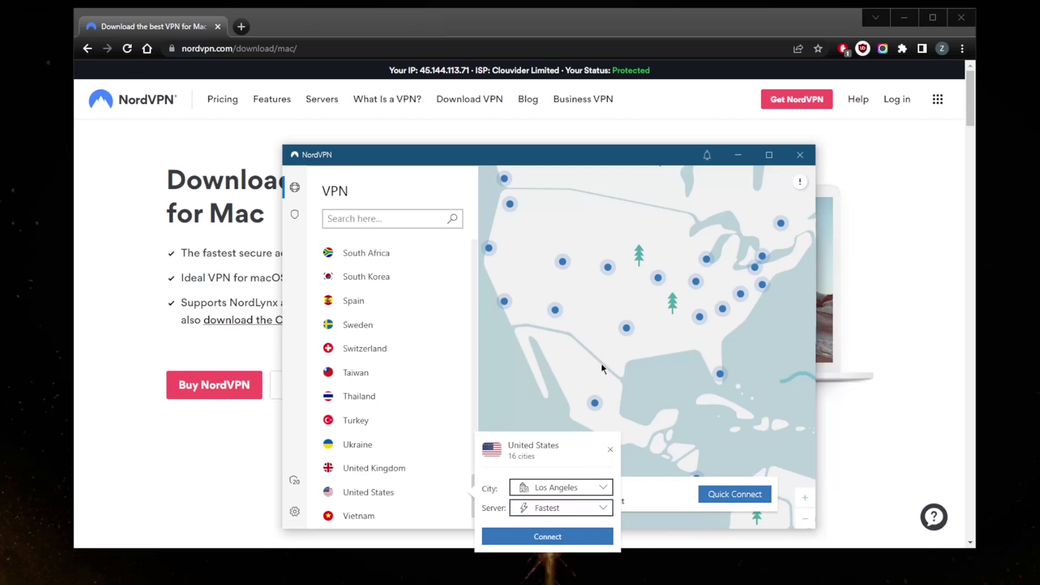
{"action": "left_click", "coordinate": [610, 449]}
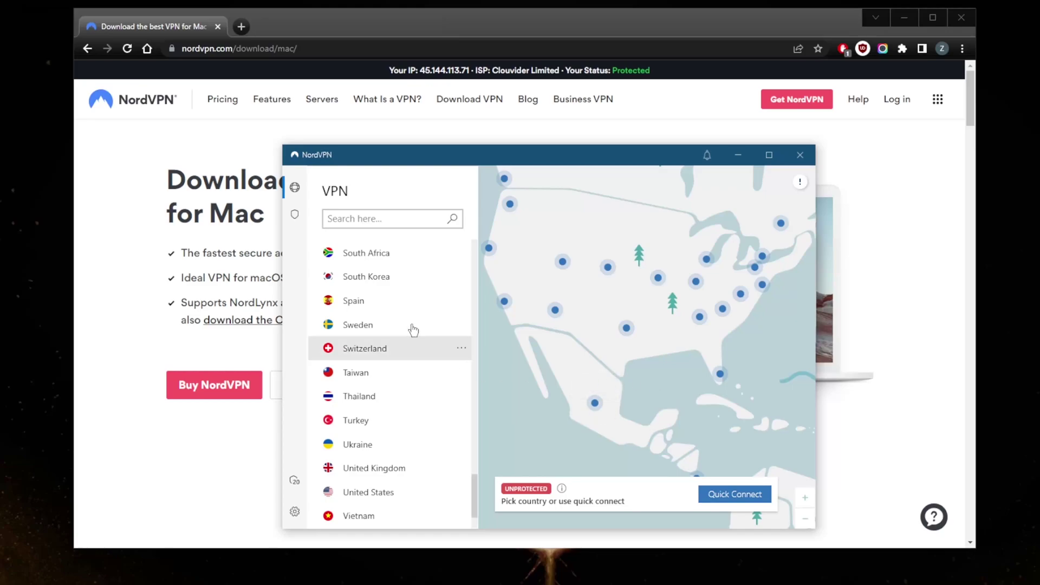
- Set the United States city to Atlanta and server to Fastest, then connect (United States #8032)
{"action": "left_click", "coordinate": [460, 493]}
{"action": "left_click", "coordinate": [573, 494]}
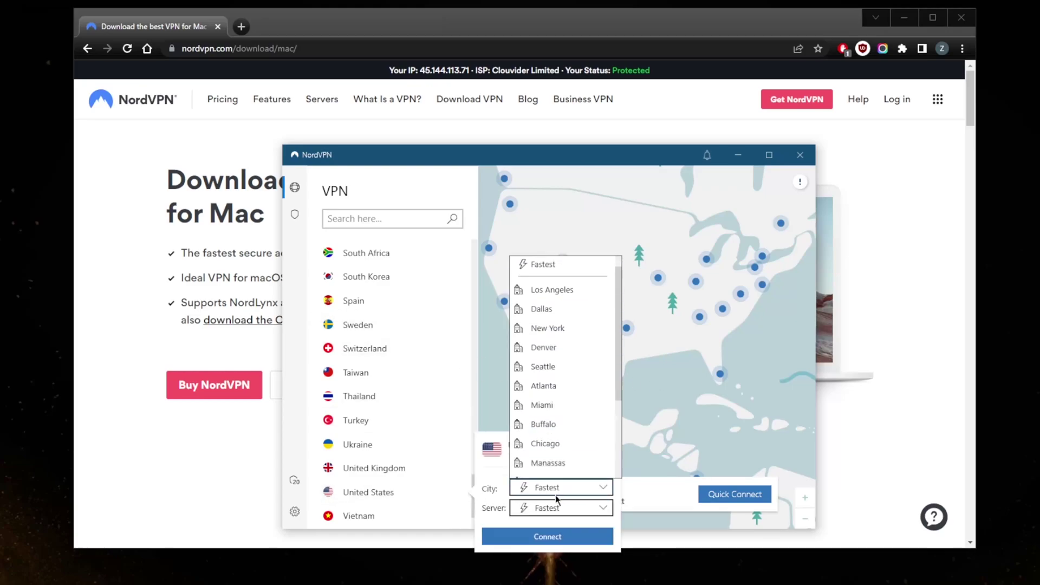
{"action": "scroll", "coordinate": [552, 428], "scroll_direction": "down", "scroll_amount": 1}
{"action": "left_click", "coordinate": [541, 371]}
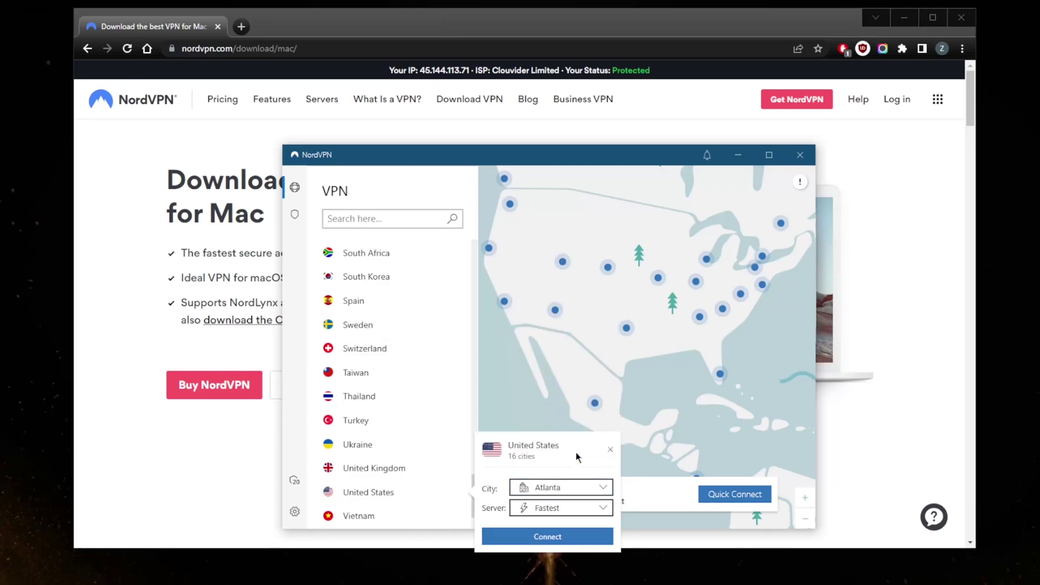
{"action": "left_click", "coordinate": [573, 509]}
{"action": "left_click", "coordinate": [560, 575]}
{"action": "left_click", "coordinate": [566, 513]}
{"action": "scroll", "coordinate": [567, 545], "scroll_direction": "up", "scroll_amount": 1}
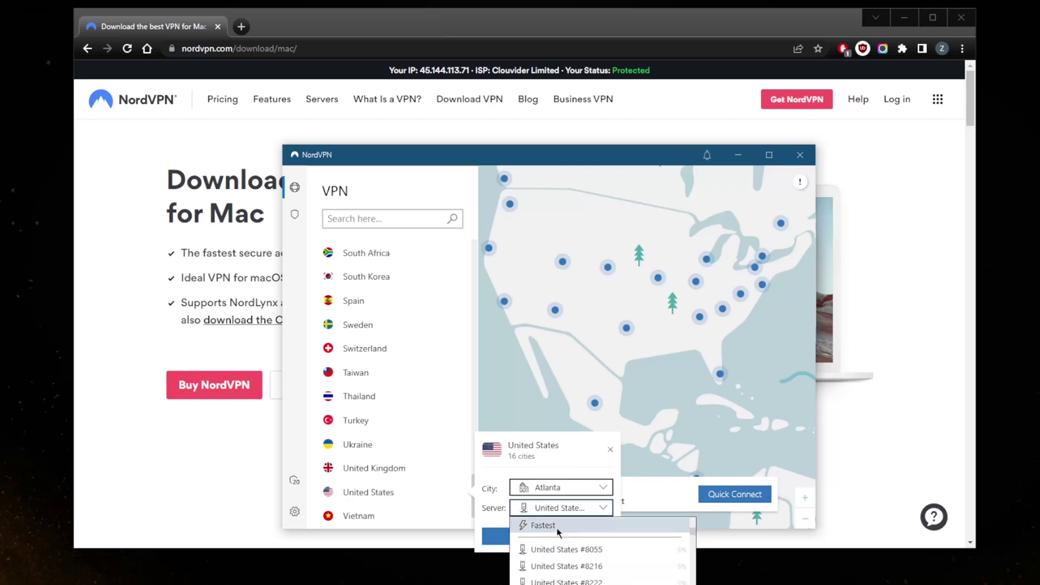
{"action": "left_click", "coordinate": [559, 525]}
{"action": "left_click", "coordinate": [562, 540]}
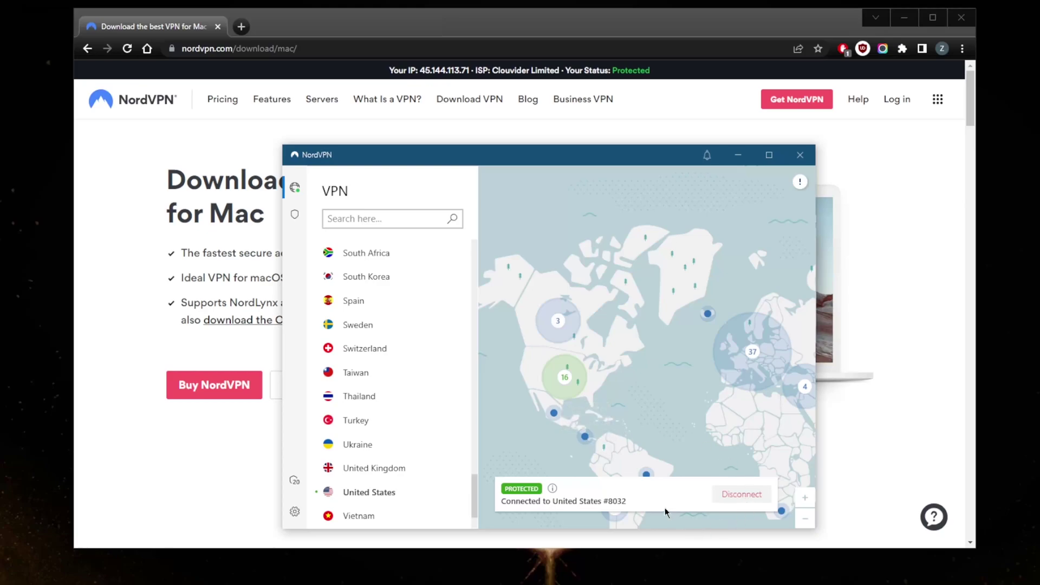
- Disconnect from the United States server and dismiss the speed rating prompt
{"action": "left_click", "coordinate": [761, 495]}
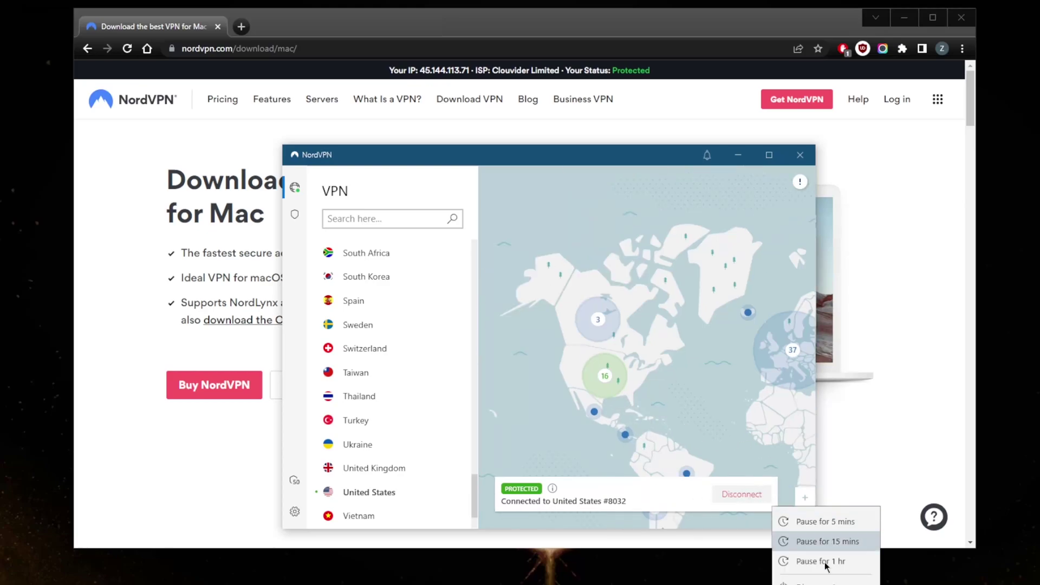
{"action": "left_click", "coordinate": [811, 581]}
{"action": "left_click", "coordinate": [757, 495]}
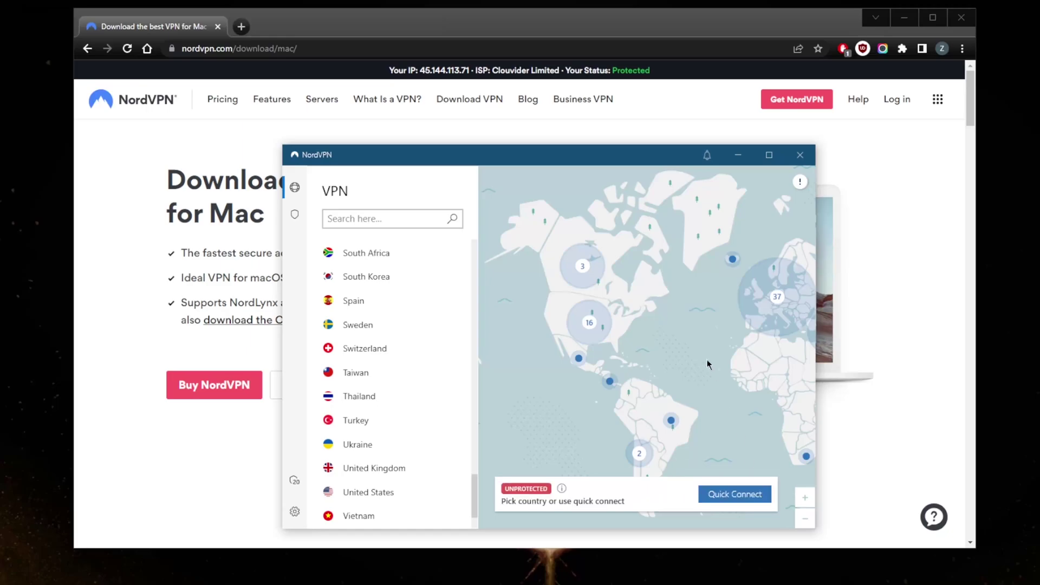
- Zoom the map into Europe and connect via the Italy pin to Italy #216
{"action": "left_click", "coordinate": [661, 320]}
{"action": "scroll", "coordinate": [658, 314], "scroll_direction": "up", "scroll_amount": 3}
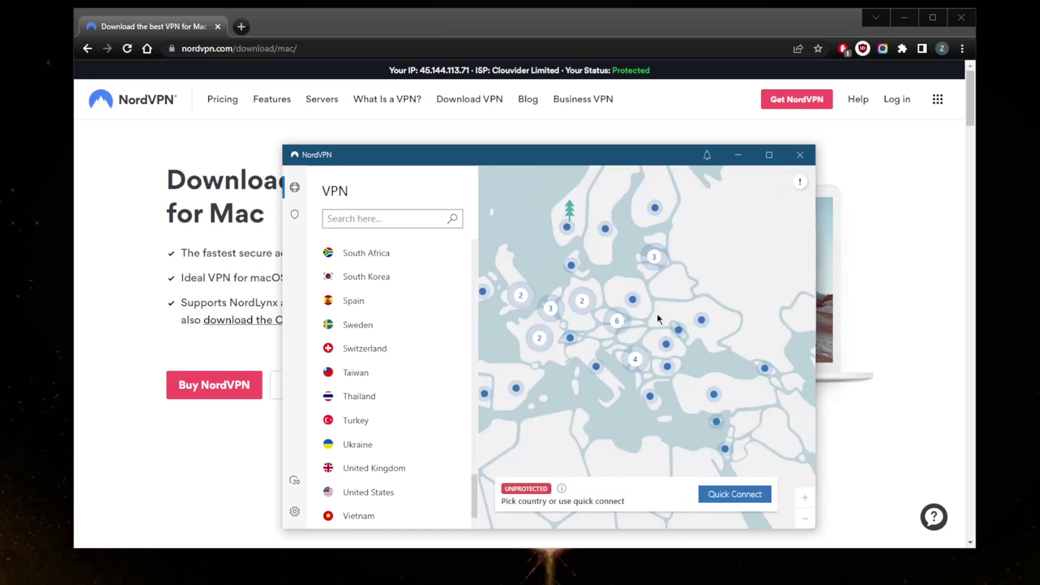
{"action": "scroll", "coordinate": [630, 382], "scroll_direction": "up", "scroll_amount": 2}
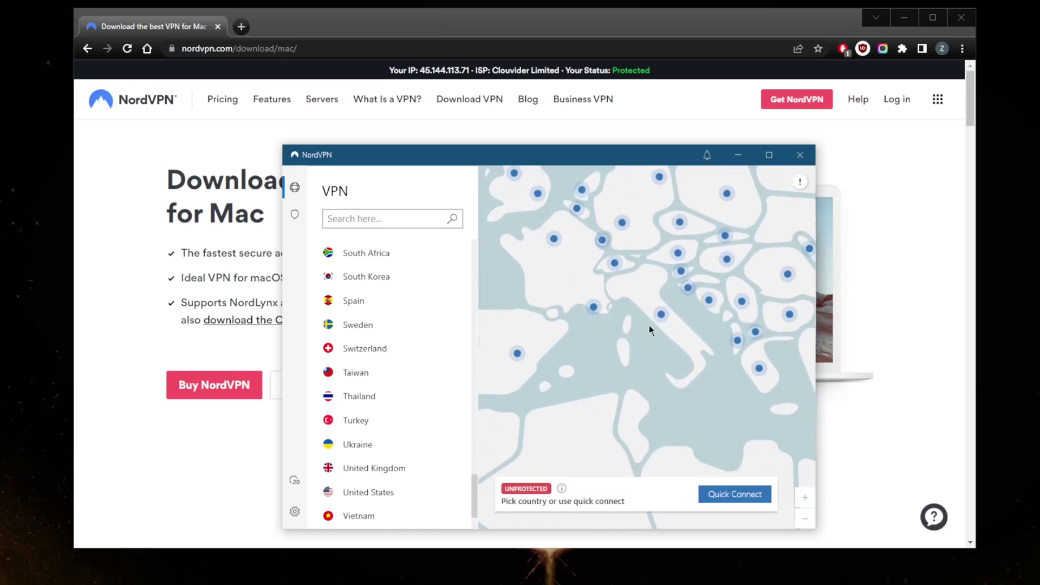
{"action": "left_click", "coordinate": [662, 316]}
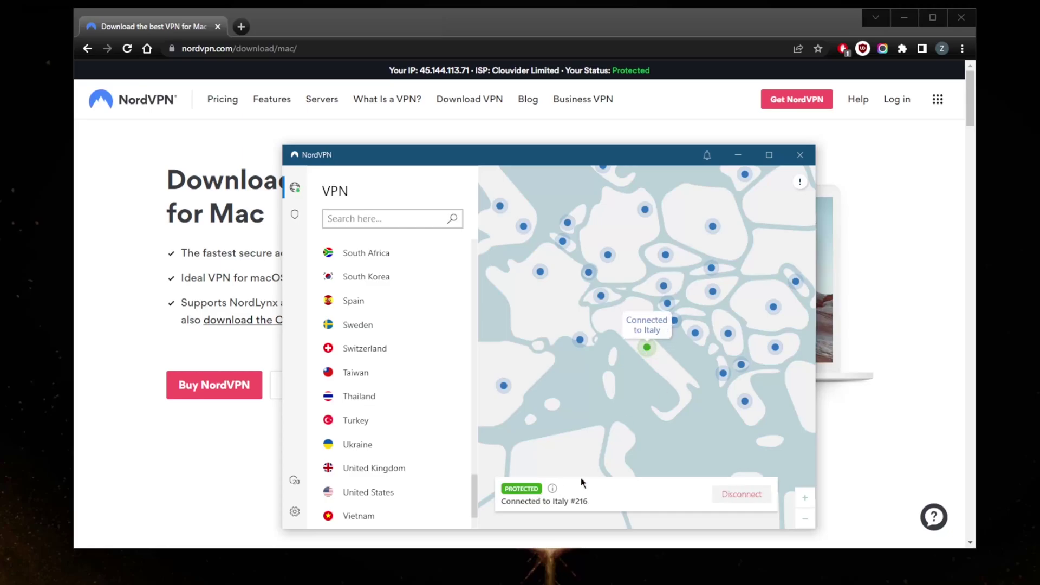
{"action": "scroll", "coordinate": [582, 420], "scroll_direction": "down", "scroll_amount": 5}
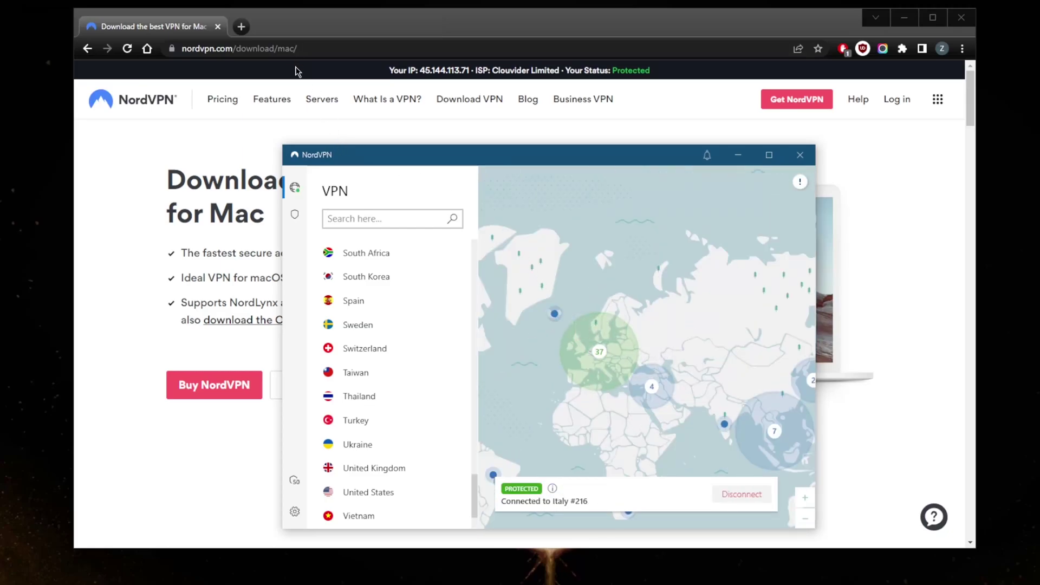
- Open a new browser tab and load whatismyip-address.com
{"action": "left_click", "coordinate": [242, 27]}
{"action": "type", "text": "whatismyip-address.com/#loaded"}
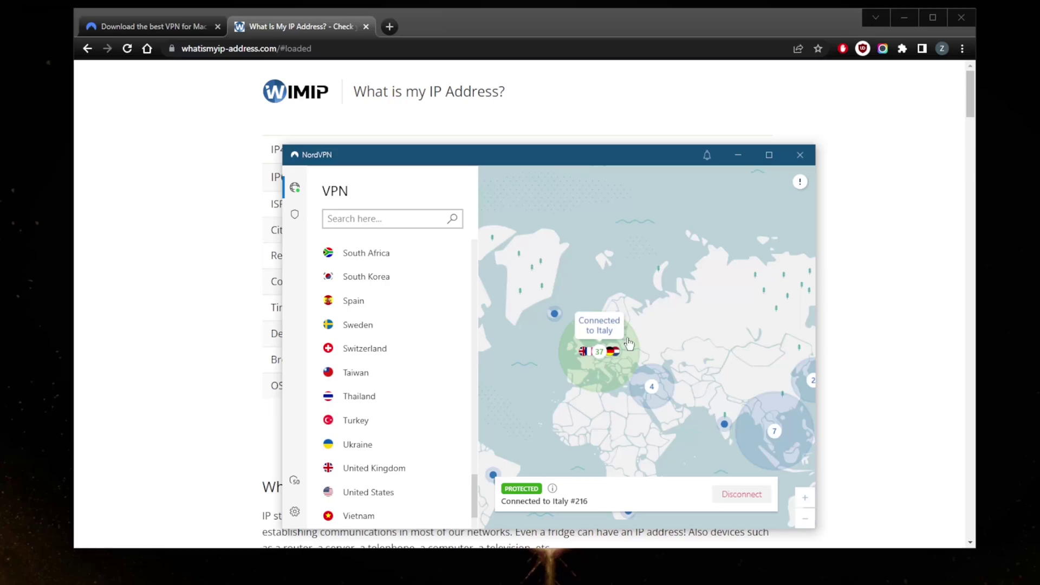
{"action": "left_click_drag", "start_coordinate": [599, 245], "coordinate": [632, 294]}
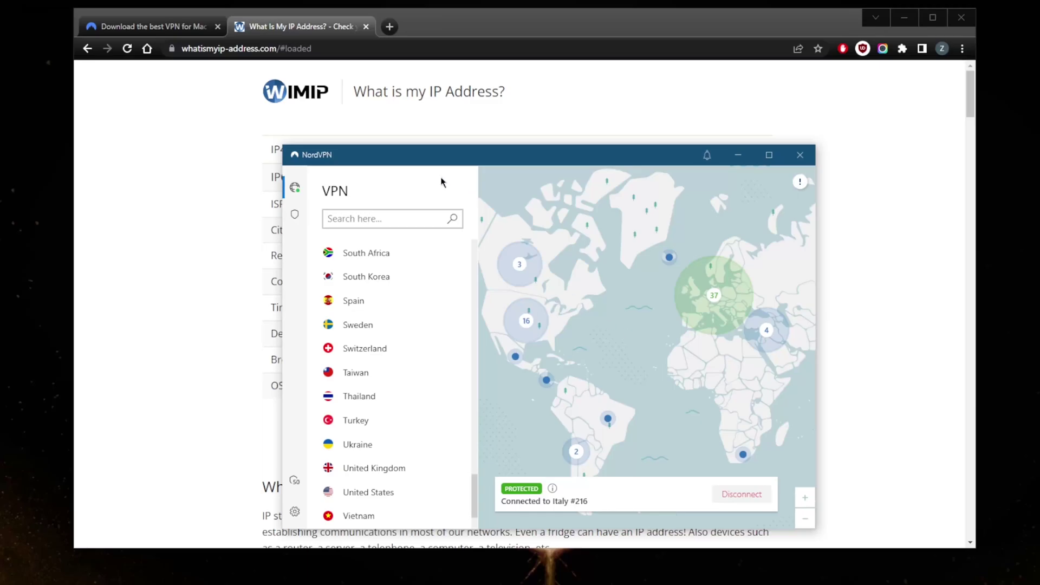
- Return to the nordvpn.com Mac download page, open the live help chat, review it, then close it
{"action": "left_click", "coordinate": [163, 26]}
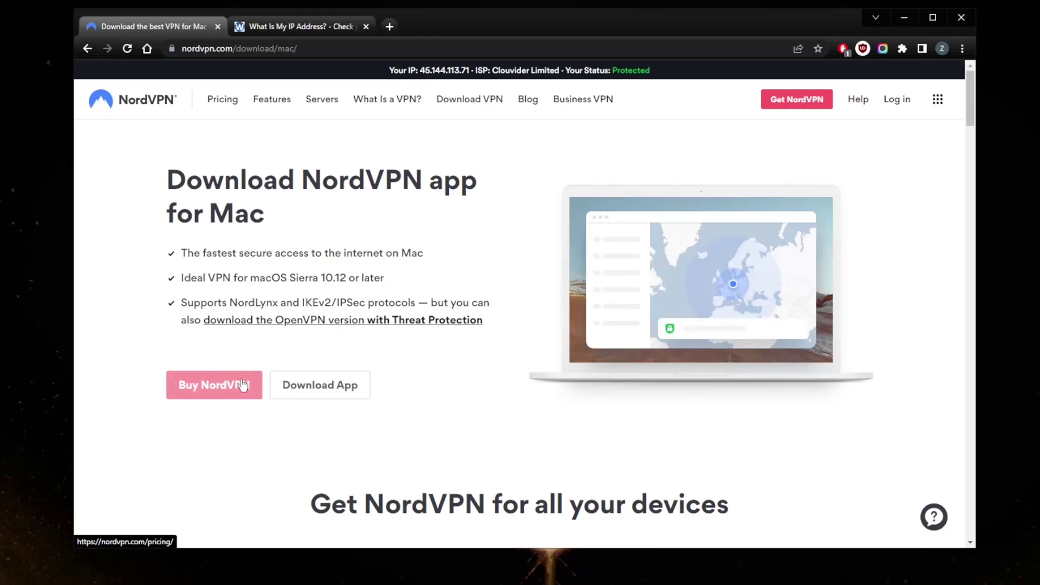
{"action": "scroll", "coordinate": [222, 391], "scroll_direction": "down", "scroll_amount": 1}
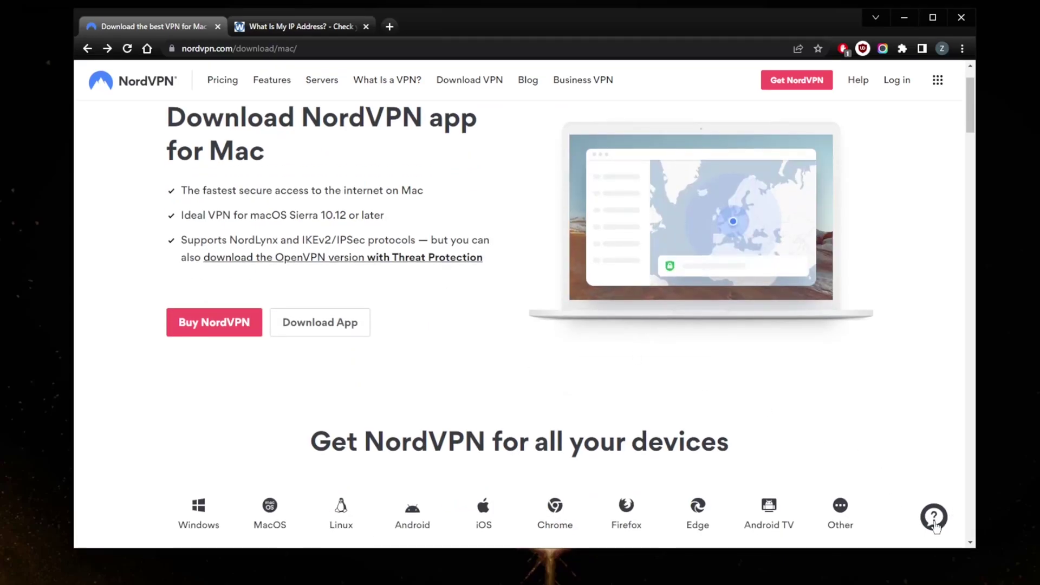
{"action": "left_click", "coordinate": [934, 517]}
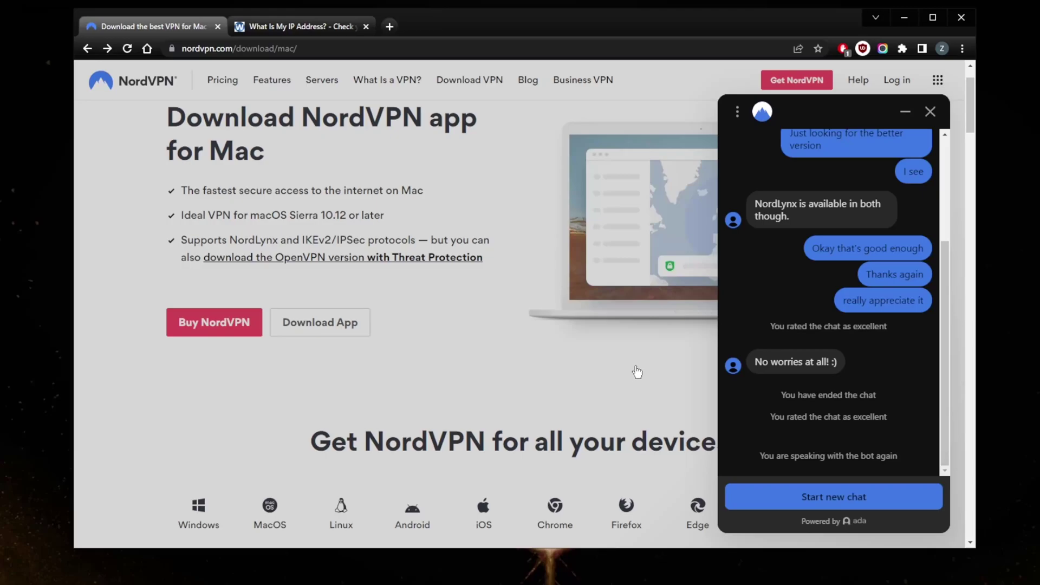
{"action": "left_click", "coordinate": [643, 368]}
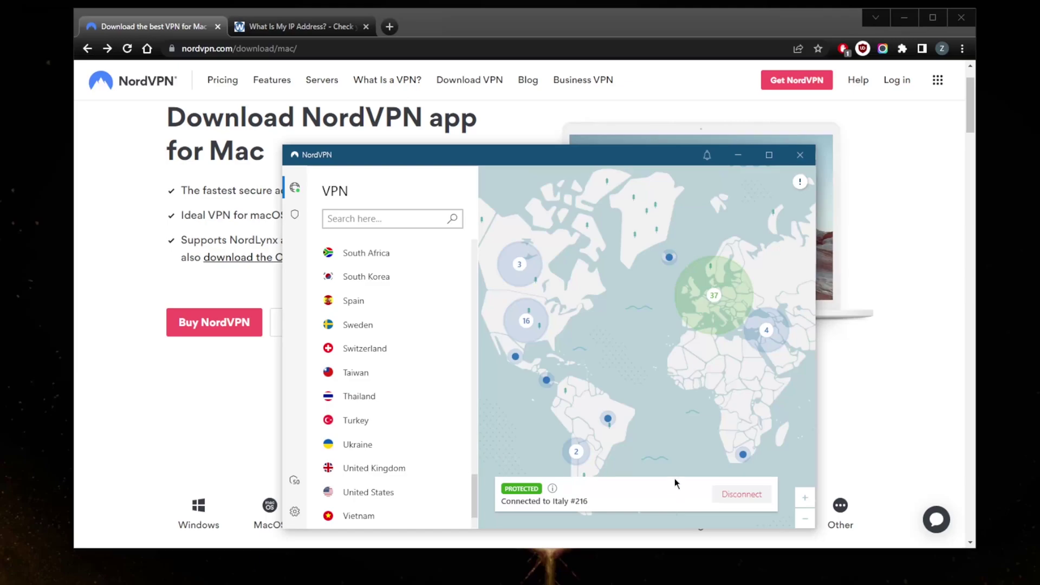
- Disconnect from the Italy #216 server and dismiss the connection rating prompt
{"action": "left_click", "coordinate": [742, 494]}
{"action": "left_click", "coordinate": [802, 582]}
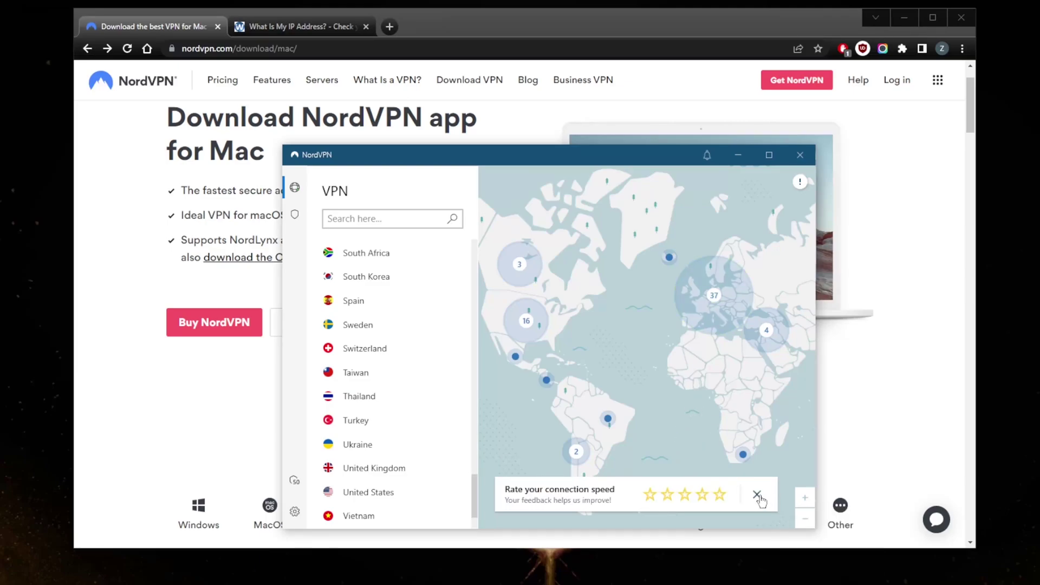
{"action": "left_click", "coordinate": [758, 495]}
{"action": "mouse_move", "coordinate": [642, 353]}
{"action": "left_mouse_down"}
{"action": "mouse_move", "coordinate": [665, 345]}
{"action": "mouse_move", "coordinate": [662, 334]}
{"action": "mouse_move", "coordinate": [644, 337]}
{"action": "left_mouse_up"}
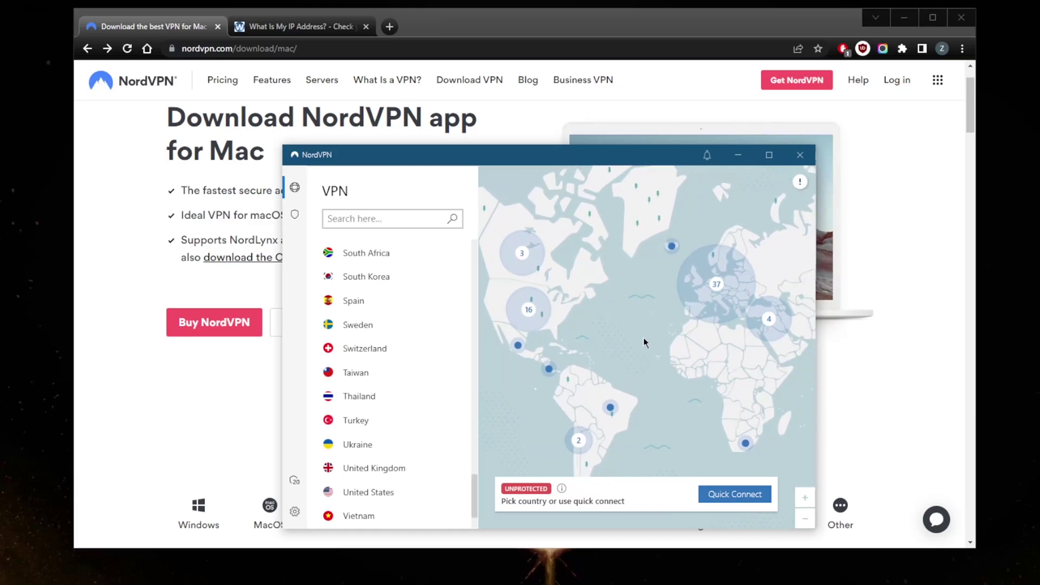